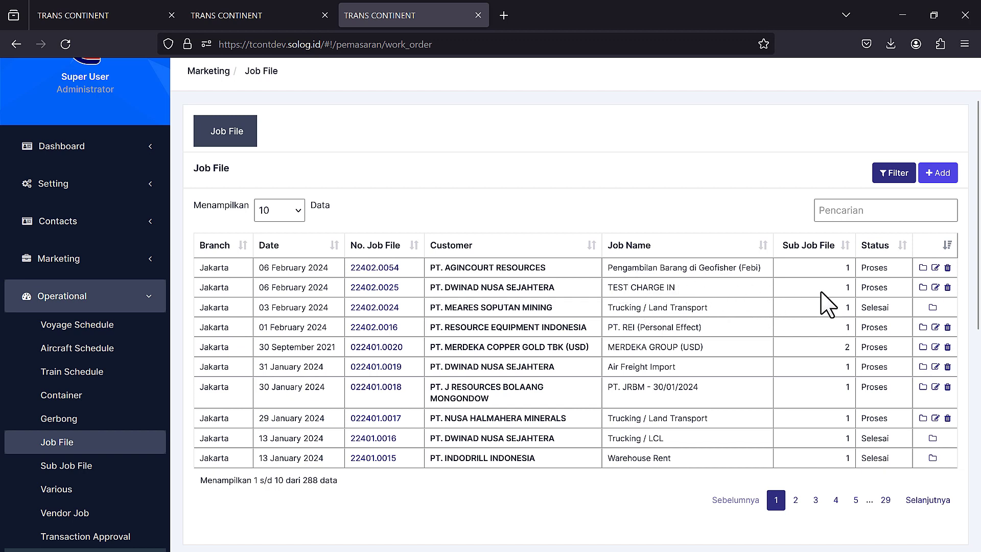
- Add the Trucking Jarkarta to Surabaya (A1) tariff to job file 22402.0025
{"action": "left_click", "coordinate": [923, 287]}
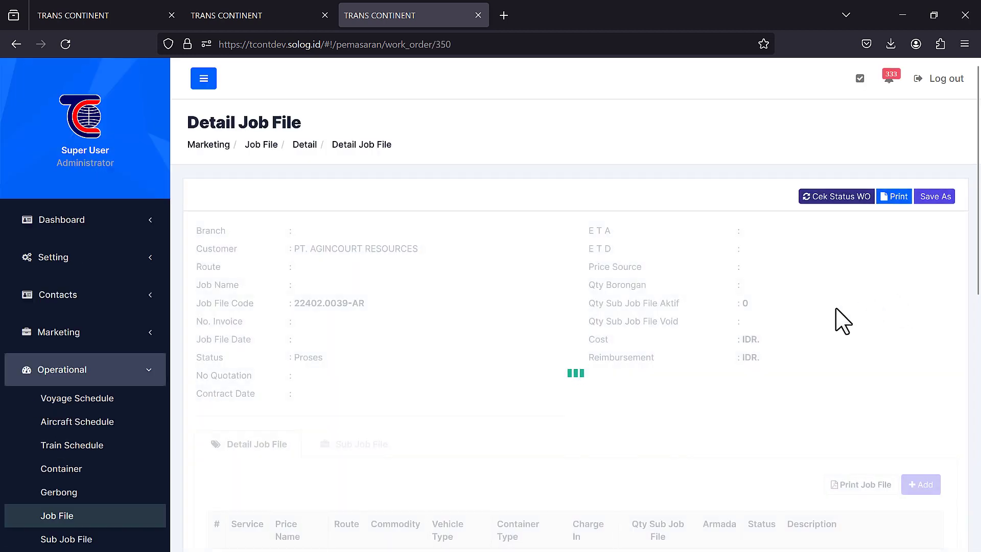
{"action": "scroll", "coordinate": [843, 321], "scroll_direction": "down", "scroll_amount": 3}
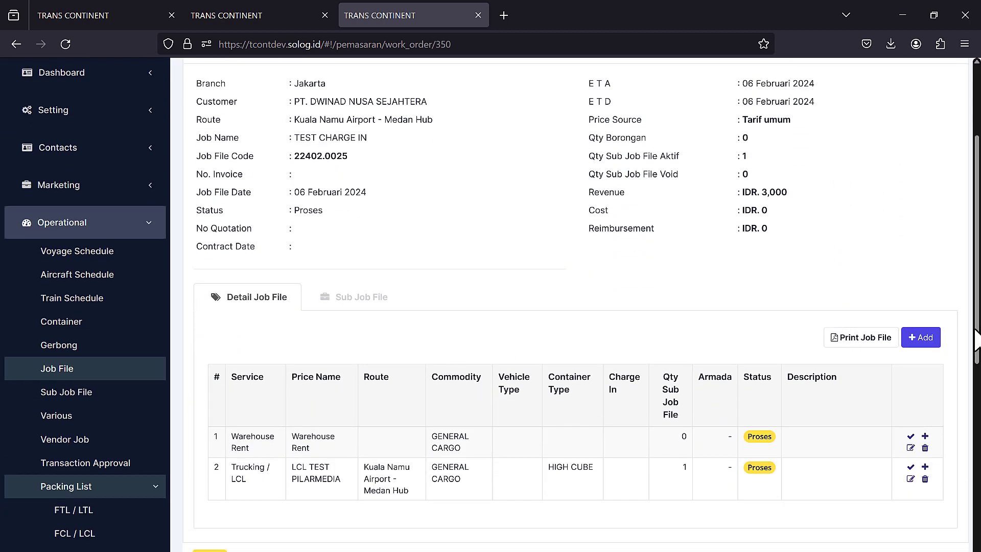
{"action": "left_click", "coordinate": [920, 337]}
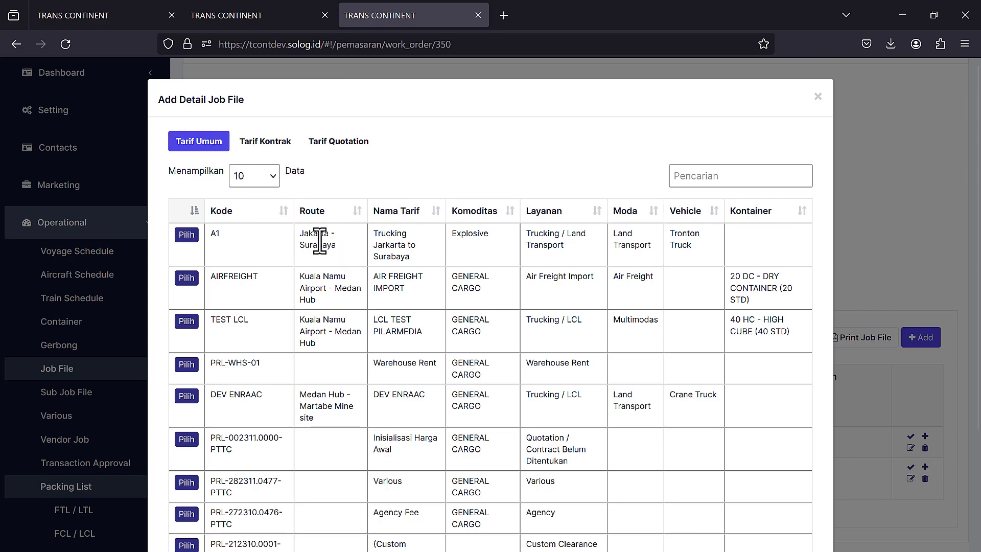
{"action": "left_click", "coordinate": [195, 234]}
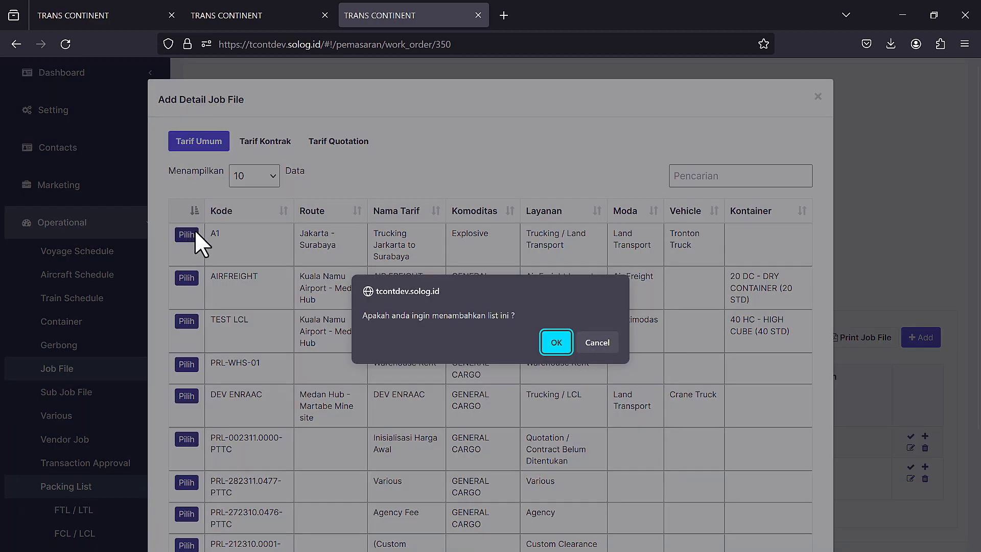
{"action": "left_click", "coordinate": [554, 343]}
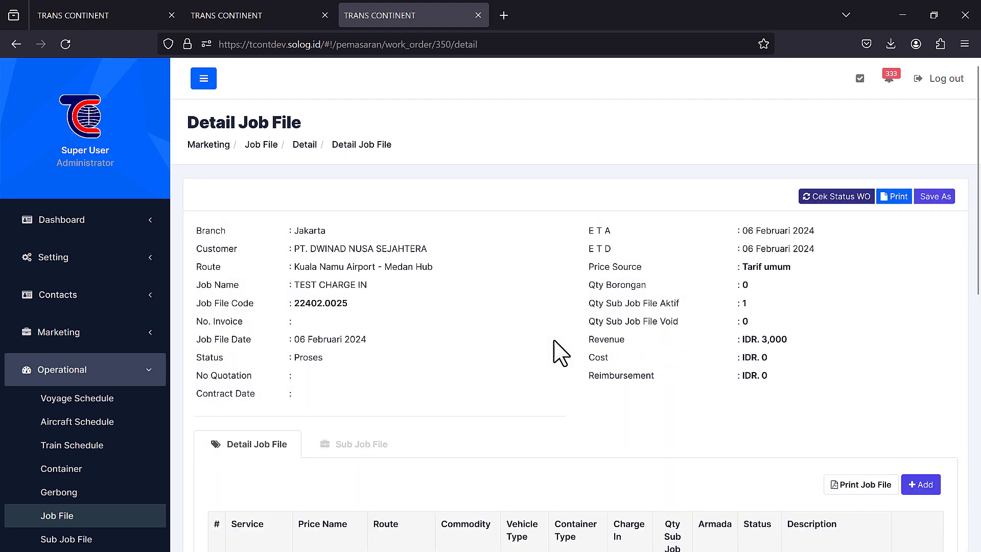
- Check the job's sub job files, then start a sub job file for the trucking charge
{"action": "scroll", "coordinate": [673, 322], "scroll_direction": "down", "scroll_amount": 2}
{"action": "scroll", "coordinate": [536, 327], "scroll_direction": "down", "scroll_amount": 3}
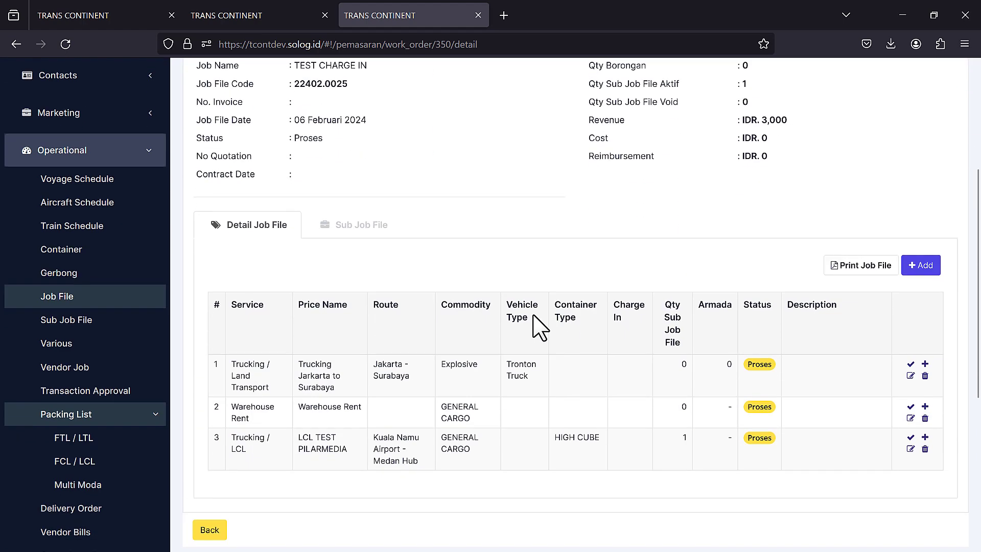
{"action": "left_click", "coordinate": [361, 225]}
{"action": "scroll", "coordinate": [363, 258], "scroll_direction": "down", "scroll_amount": 3}
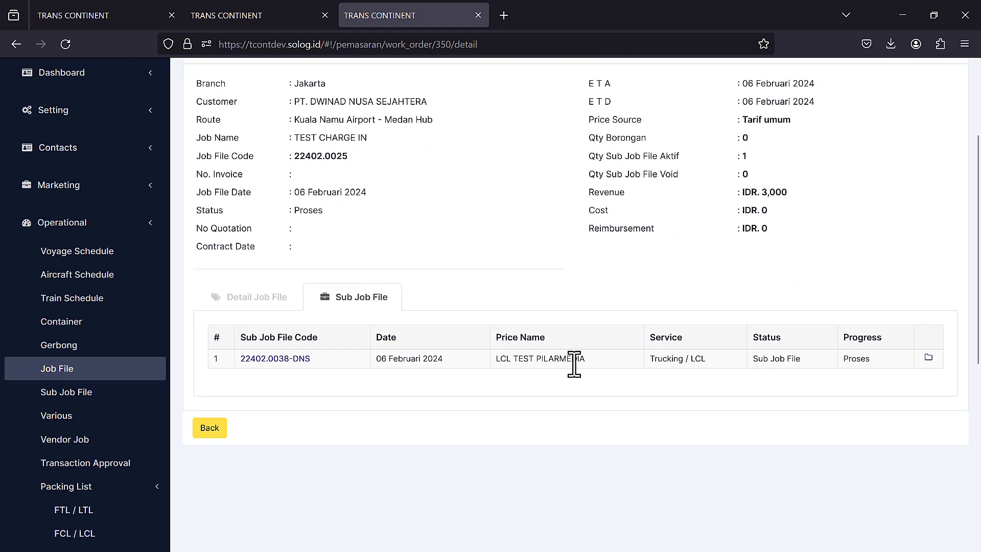
{"action": "left_click", "coordinate": [253, 301]}
{"action": "scroll", "coordinate": [465, 412], "scroll_direction": "down", "scroll_amount": 5}
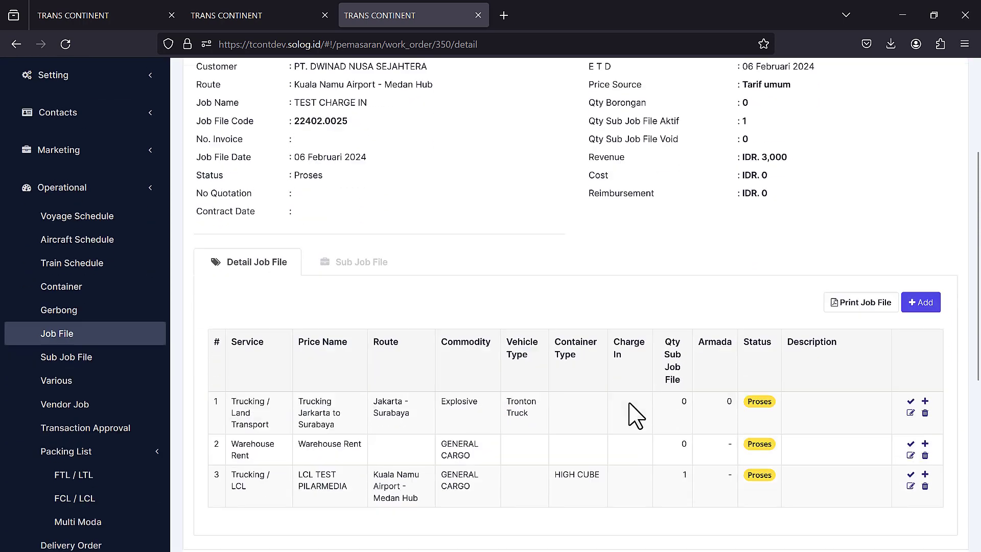
{"action": "scroll", "coordinate": [637, 416], "scroll_direction": "down", "scroll_amount": 2}
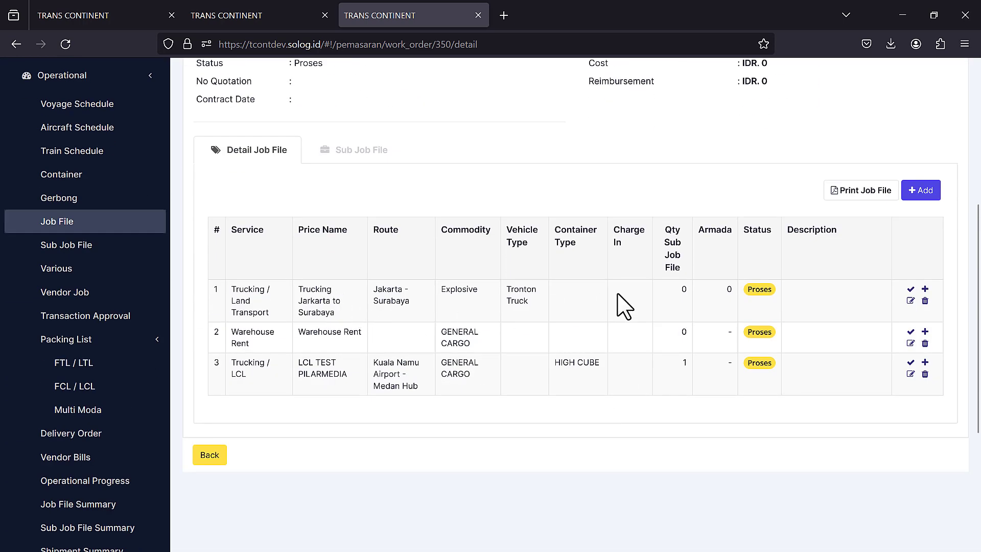
{"action": "left_click", "coordinate": [924, 290]}
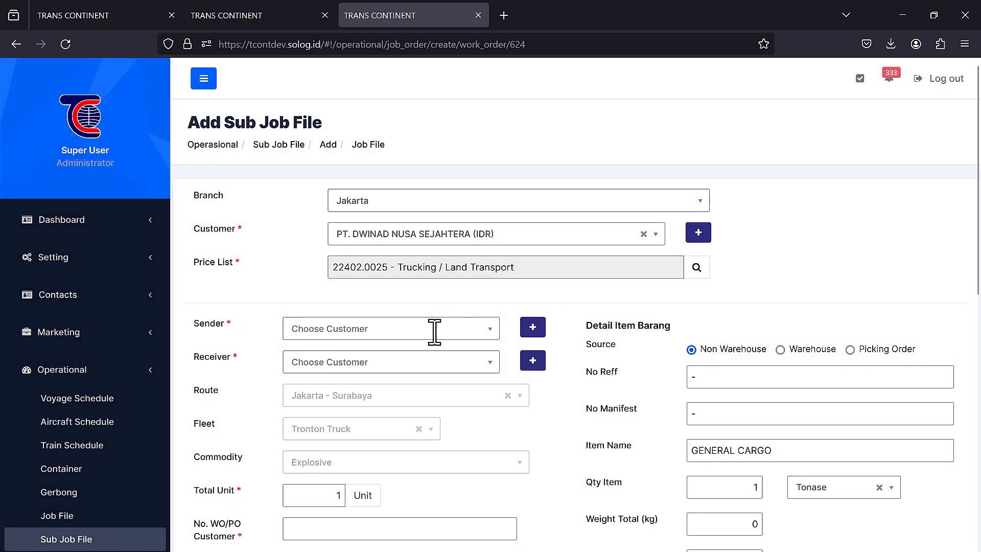
- Set sender PT. MEARES SOPUTAN MINING and receiver PT. NUSA HALMAHERA MINERALS
{"action": "left_click", "coordinate": [381, 329]}
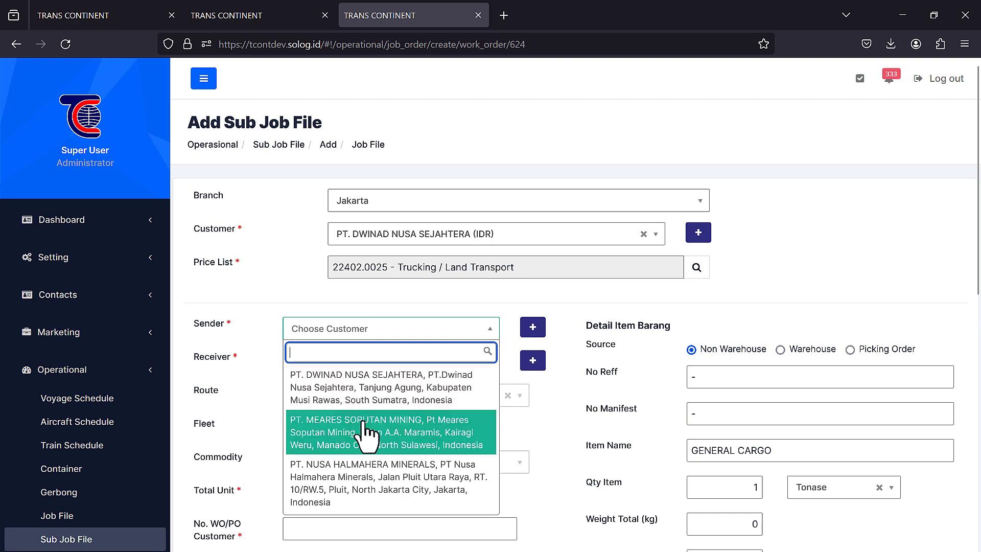
{"action": "left_click", "coordinate": [386, 439]}
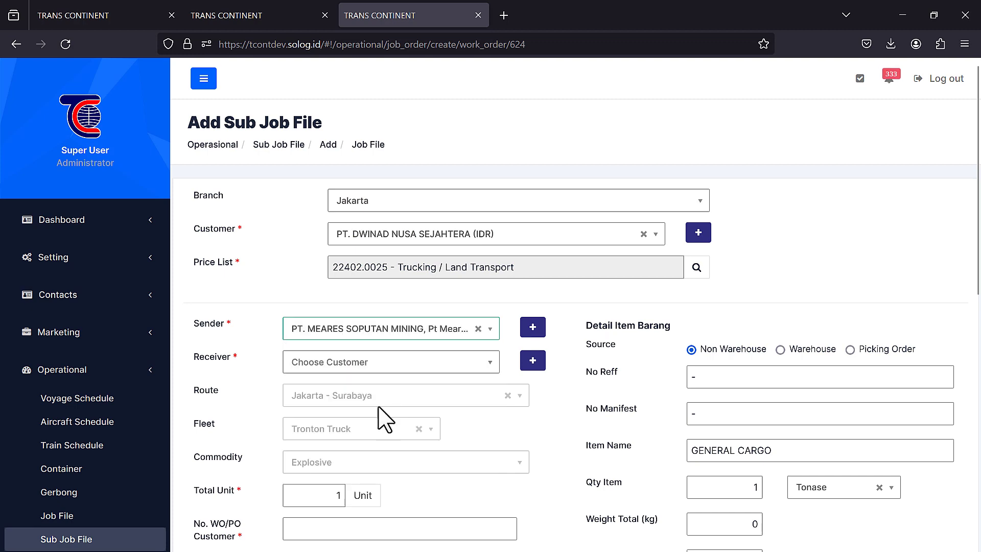
{"action": "left_click", "coordinate": [351, 361]}
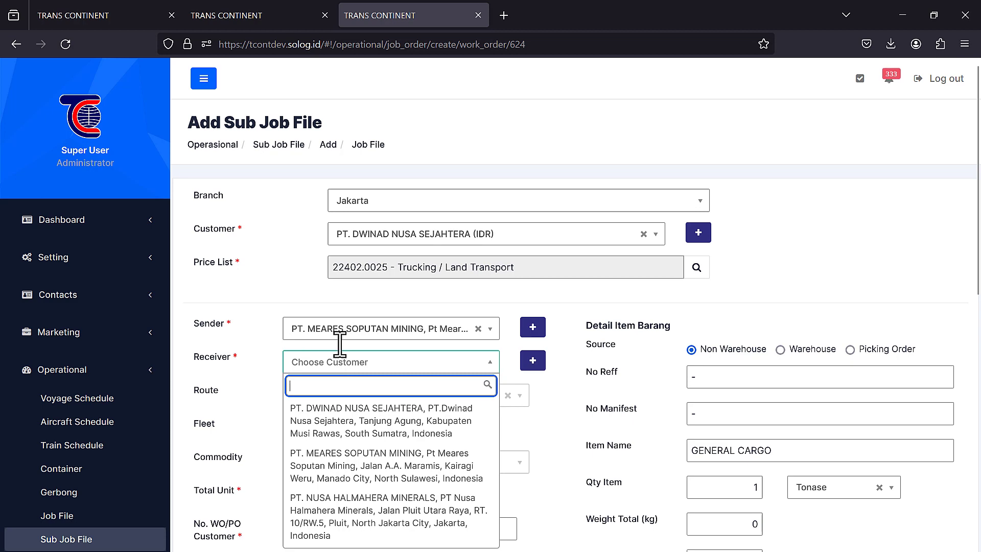
{"action": "left_click", "coordinate": [362, 501]}
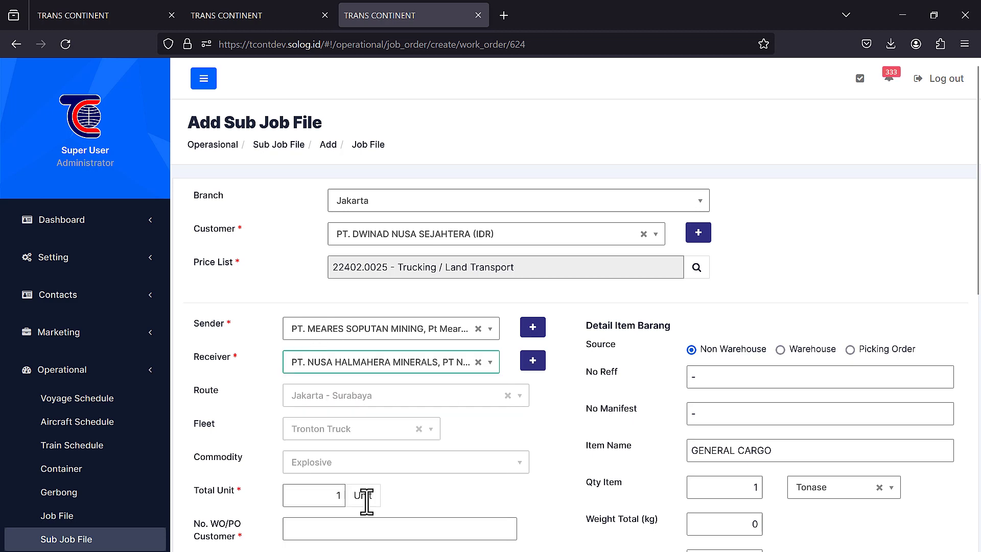
{"action": "scroll", "coordinate": [554, 386], "scroll_direction": "down", "scroll_amount": 5}
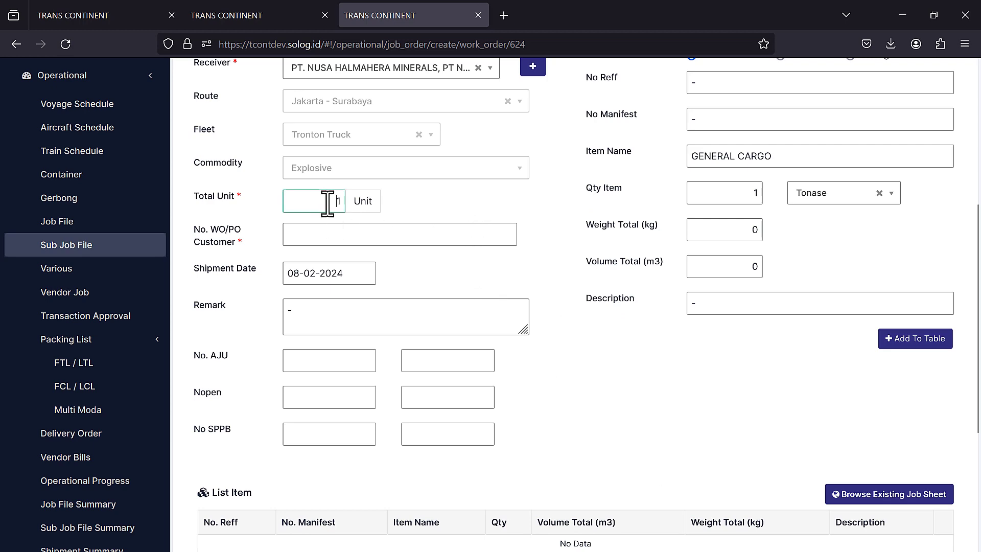
{"action": "scroll", "coordinate": [764, 202], "scroll_direction": "up", "scroll_amount": 1}
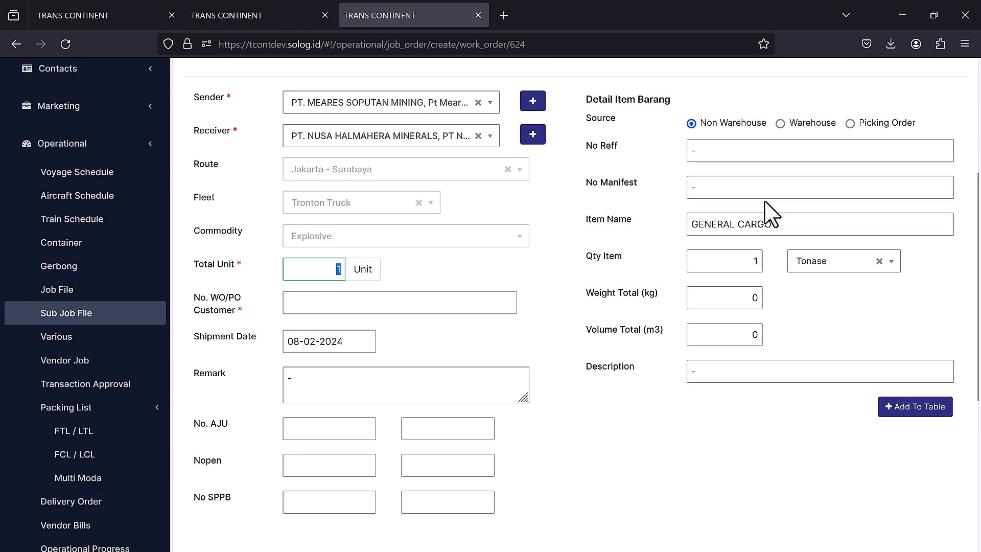
- Add one GENERAL CARGO line measured in Item units and save the sub job file
{"action": "left_click", "coordinate": [746, 268]}
{"action": "left_click", "coordinate": [818, 266]}
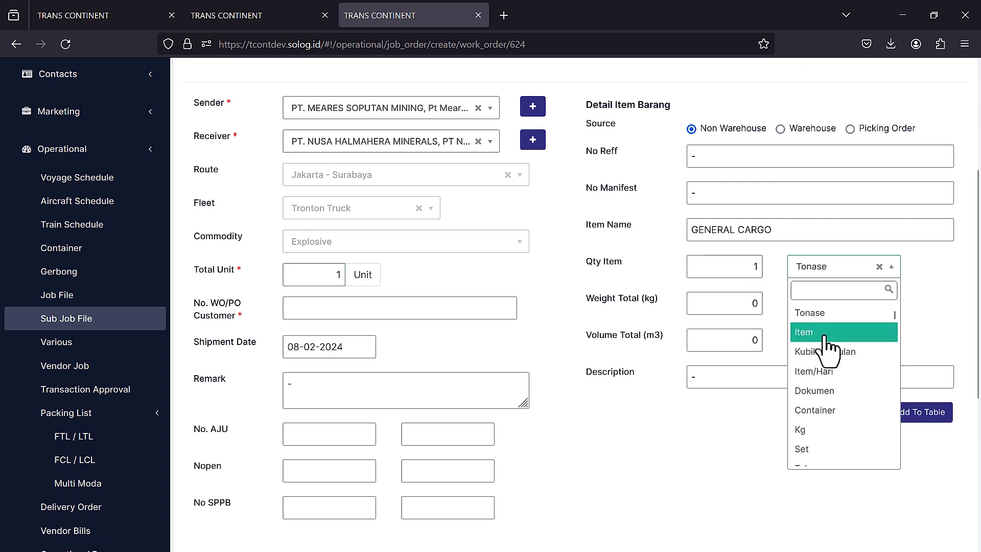
{"action": "left_click", "coordinate": [825, 335]}
{"action": "scroll", "coordinate": [848, 358], "scroll_direction": "down", "scroll_amount": 1}
{"action": "left_click", "coordinate": [890, 345]}
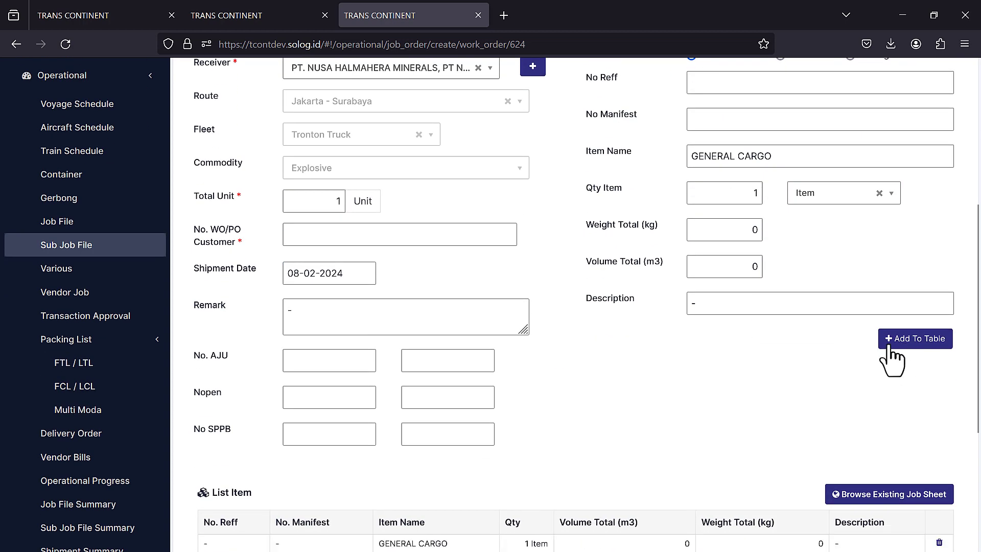
{"action": "scroll", "coordinate": [751, 360], "scroll_direction": "down", "scroll_amount": 3}
{"action": "left_click", "coordinate": [244, 404]}
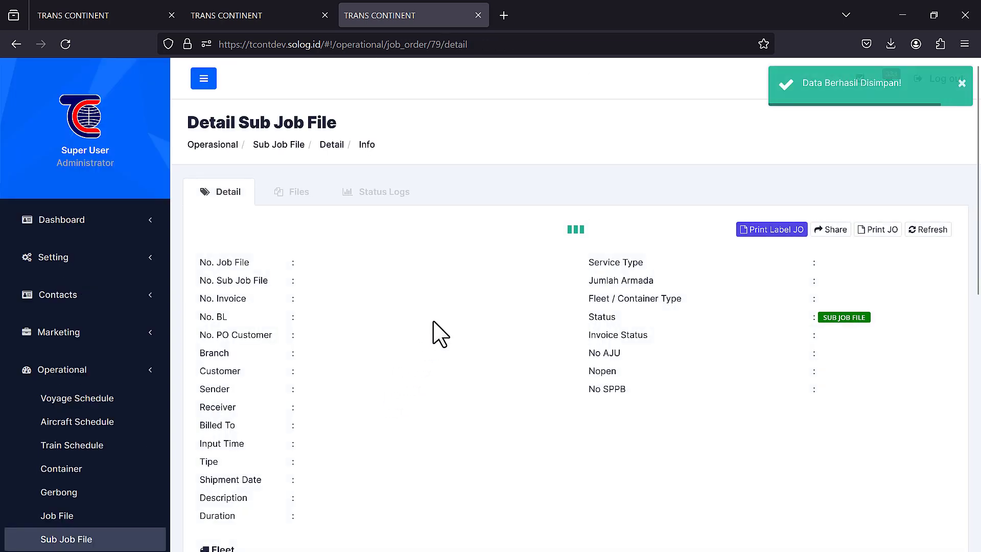
- Open packing list 0045/02/MANIFEST/II2024
{"action": "scroll", "coordinate": [434, 332], "scroll_direction": "down", "scroll_amount": 5}
{"action": "scroll", "coordinate": [440, 335], "scroll_direction": "down", "scroll_amount": 2}
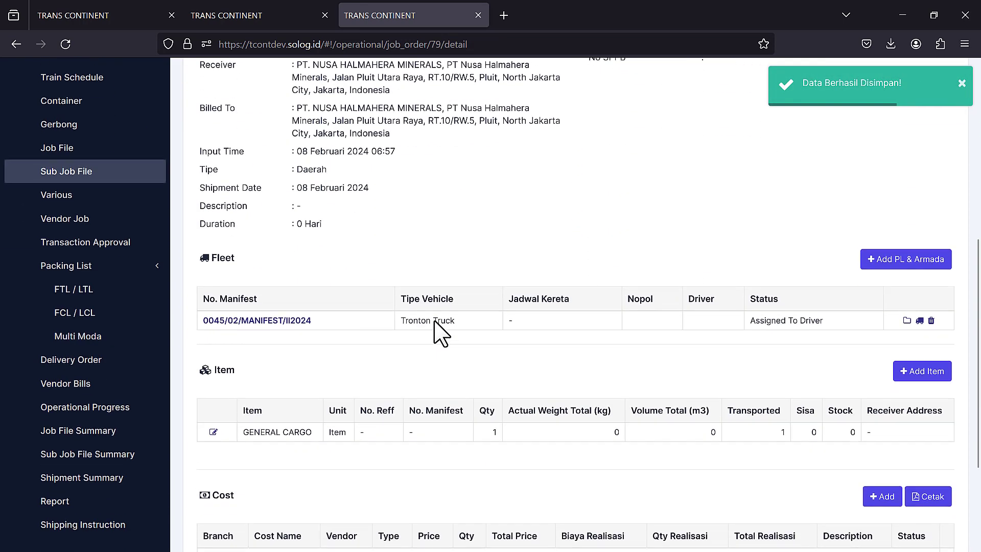
{"action": "left_click", "coordinate": [287, 322]}
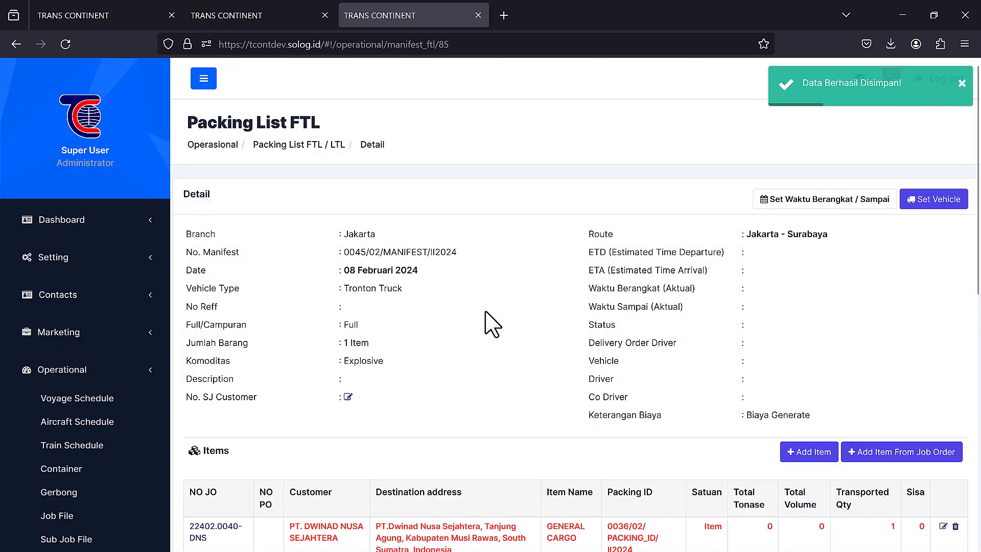
{"action": "scroll", "coordinate": [642, 296], "scroll_direction": "down", "scroll_amount": 2}
{"action": "scroll", "coordinate": [643, 296], "scroll_direction": "up", "scroll_amount": 2}
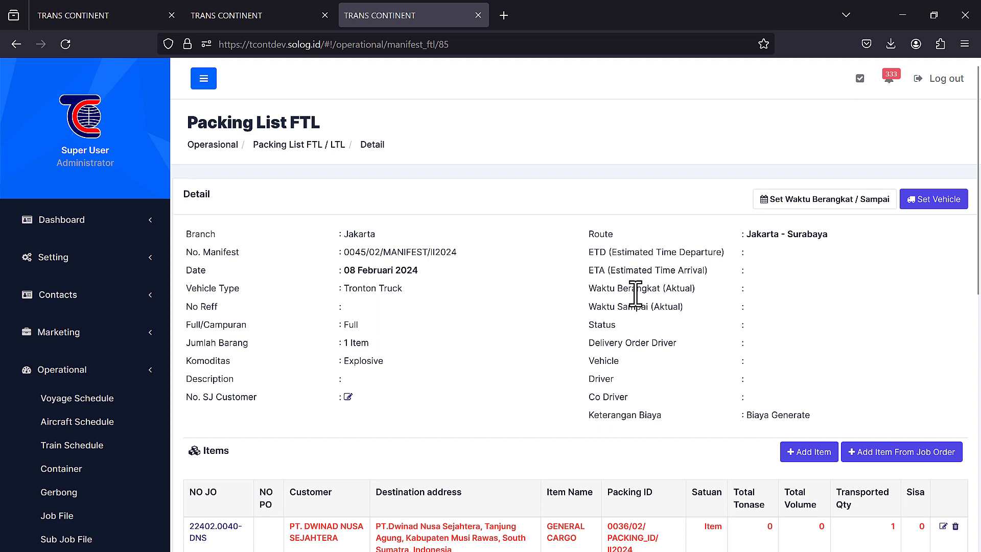
- Review the Jakarta–Surabaya rate cost, then open the Set Kendaraan form
{"action": "left_click", "coordinate": [76, 12]}
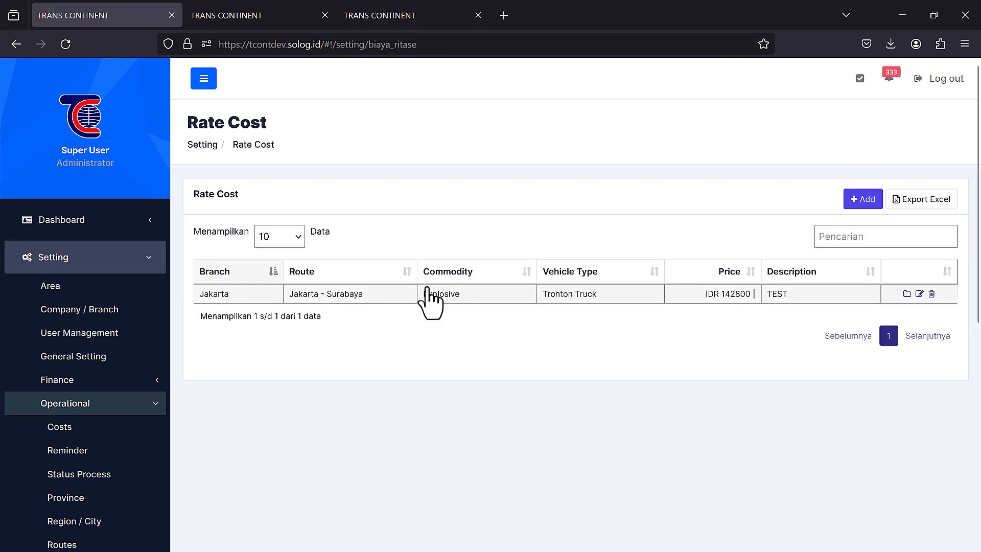
{"action": "left_click", "coordinate": [401, 15]}
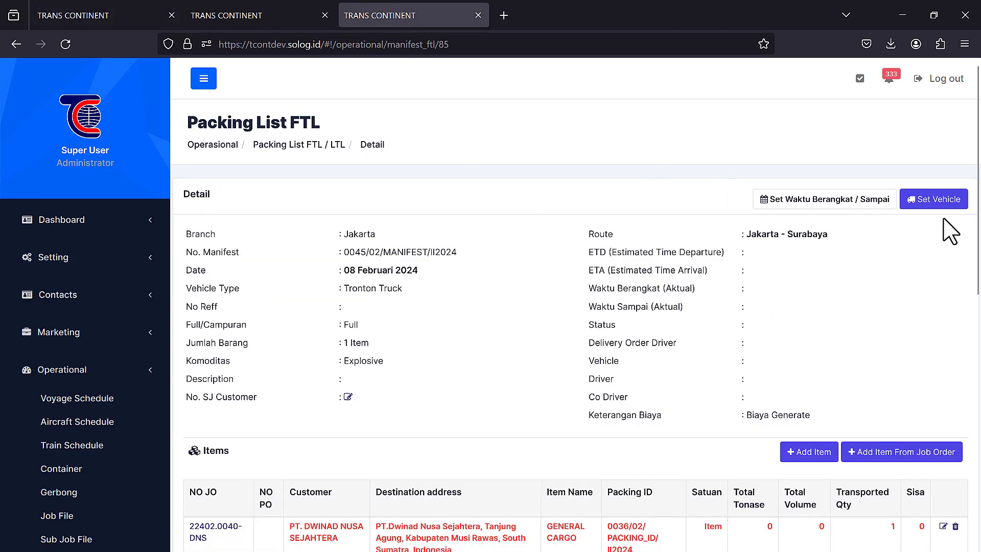
{"action": "left_click", "coordinate": [944, 196]}
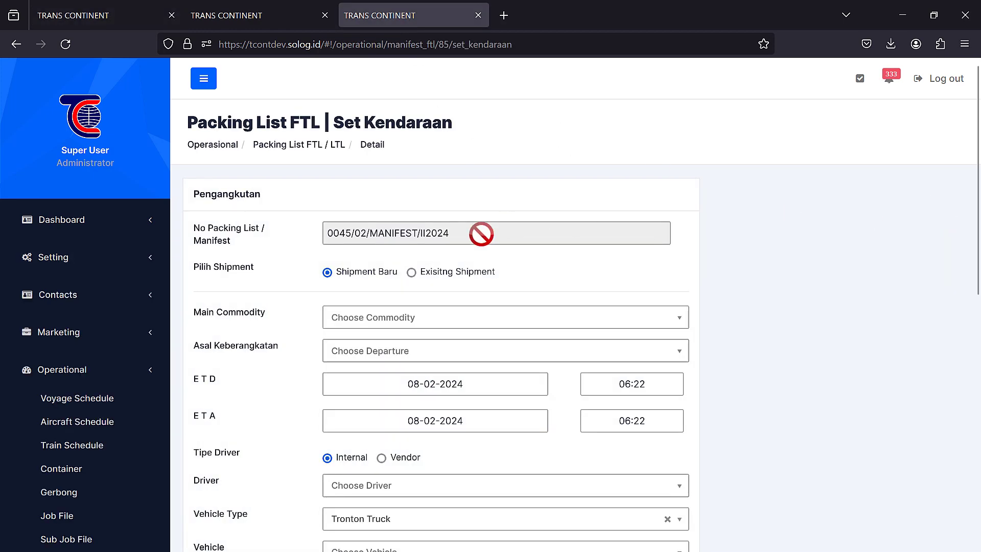
- Set the main commodity to Explosive and recheck the Rate Cost settings
{"action": "left_click", "coordinate": [384, 319]}
{"action": "left_click", "coordinate": [384, 404]}
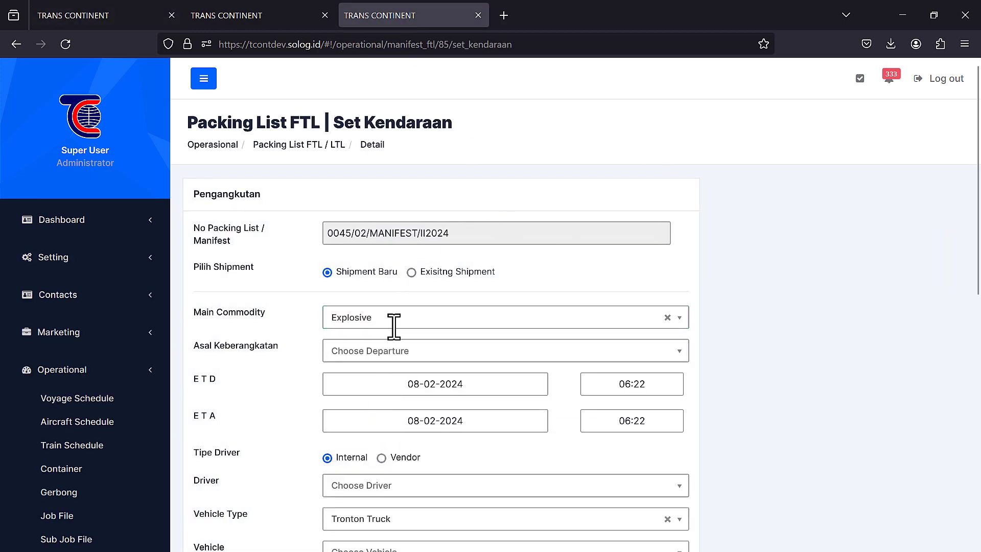
{"action": "left_click", "coordinate": [394, 319]}
{"action": "left_click", "coordinate": [128, 15]}
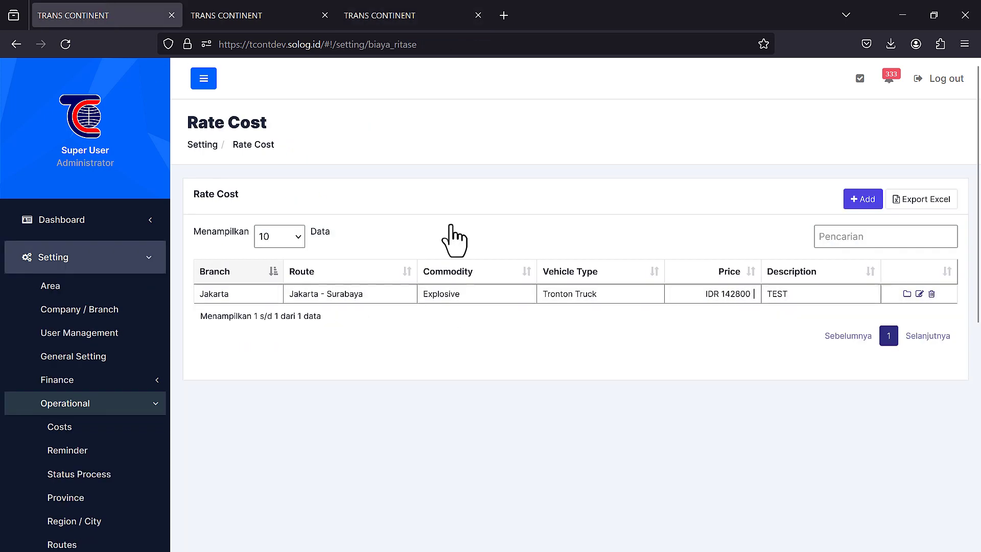
{"action": "left_click", "coordinate": [415, 13]}
{"action": "left_click", "coordinate": [363, 347]}
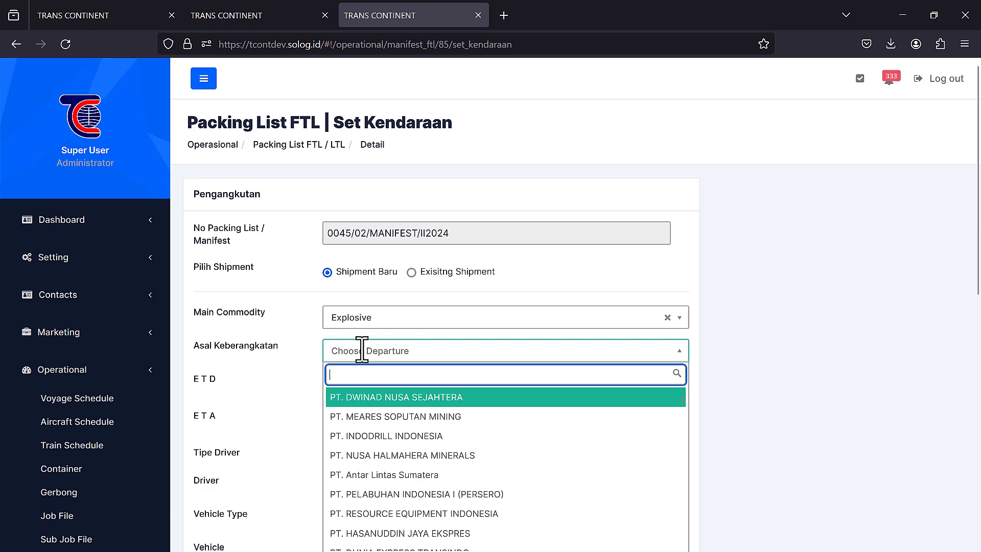
{"action": "type", "text": "cak"}
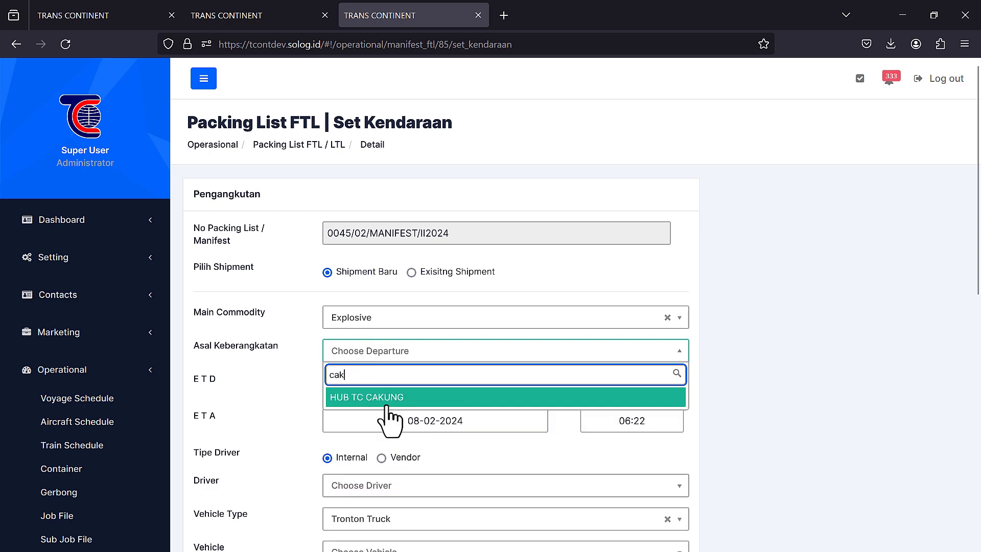
{"action": "left_click", "coordinate": [387, 397]}
{"action": "scroll", "coordinate": [405, 416], "scroll_direction": "down", "scroll_amount": 3}
{"action": "left_click", "coordinate": [369, 338]}
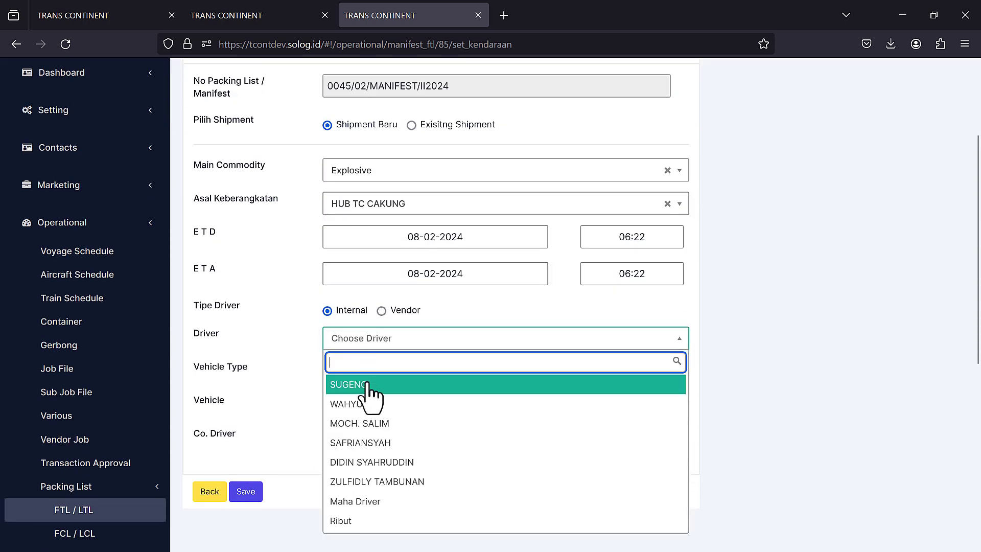
{"action": "left_click", "coordinate": [371, 406]}
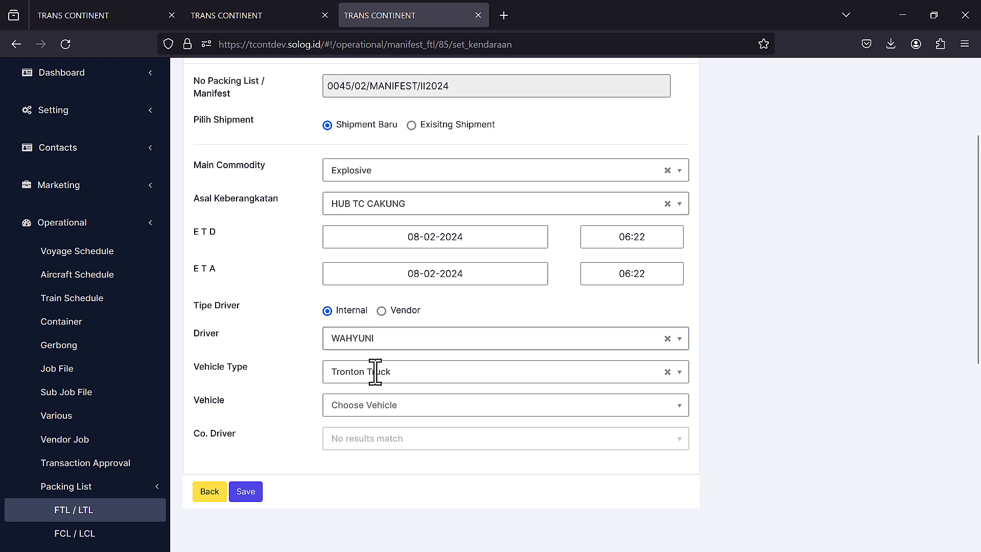
{"action": "left_click", "coordinate": [362, 405]}
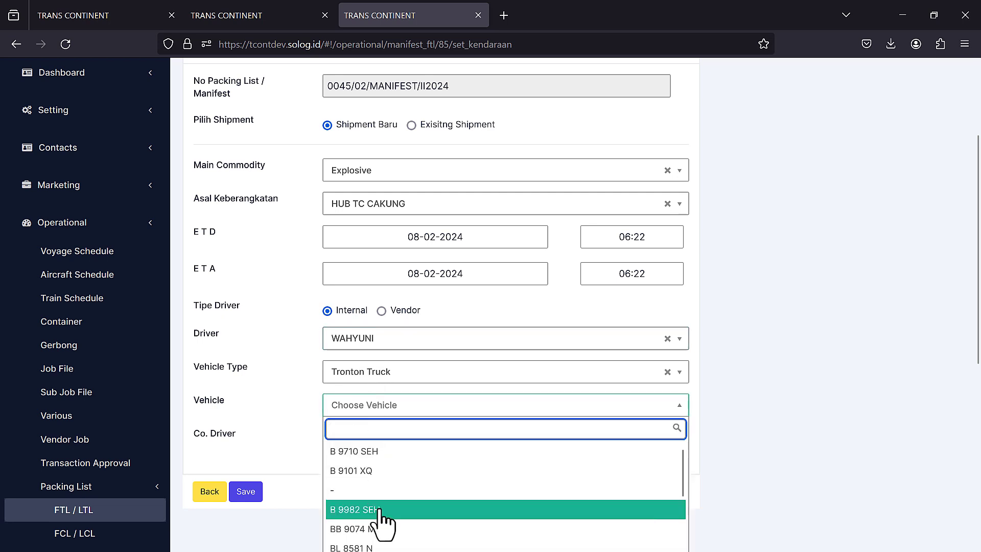
{"action": "left_click", "coordinate": [370, 547]}
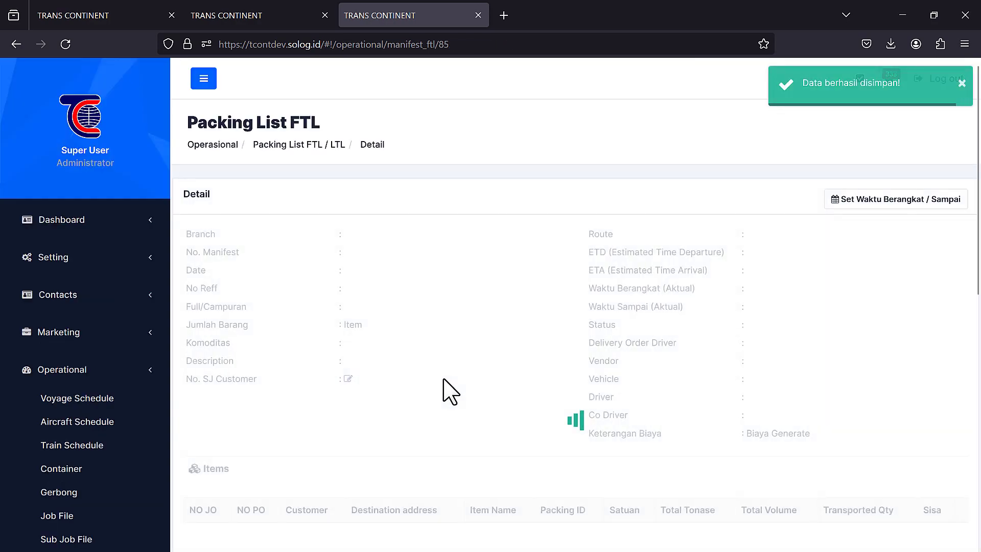
{"action": "scroll", "coordinate": [511, 335], "scroll_direction": "down", "scroll_amount": 6}
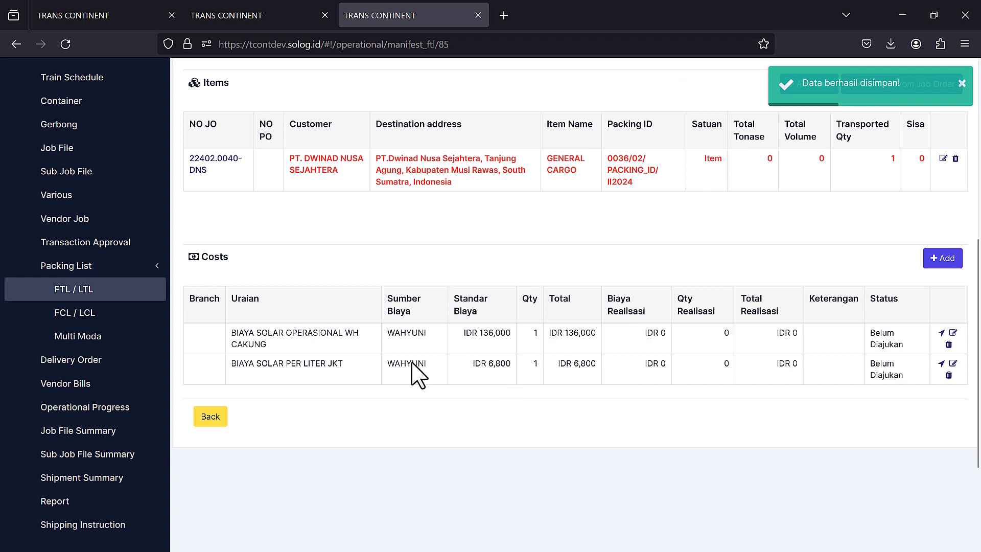
{"action": "left_click", "coordinate": [110, 13]}
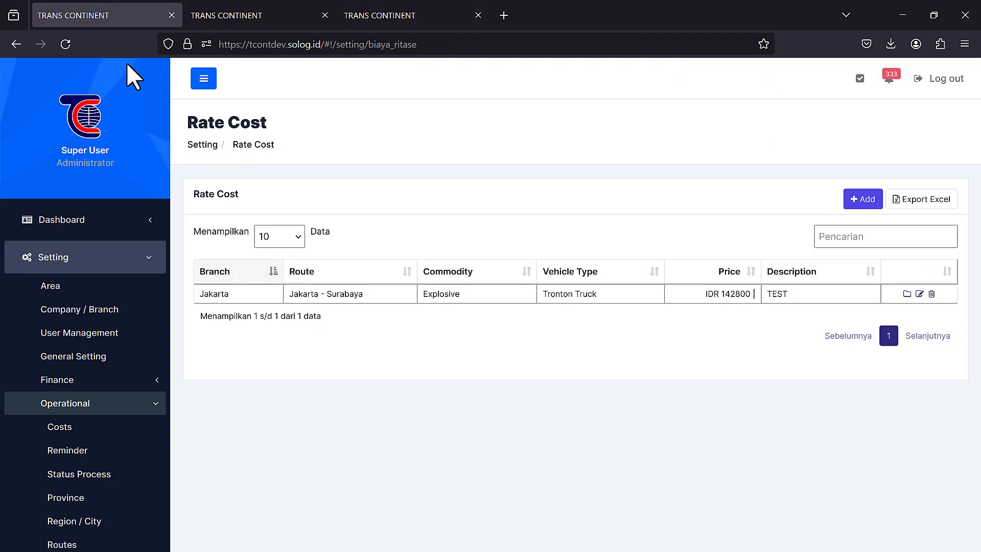
{"action": "left_click", "coordinate": [378, 15]}
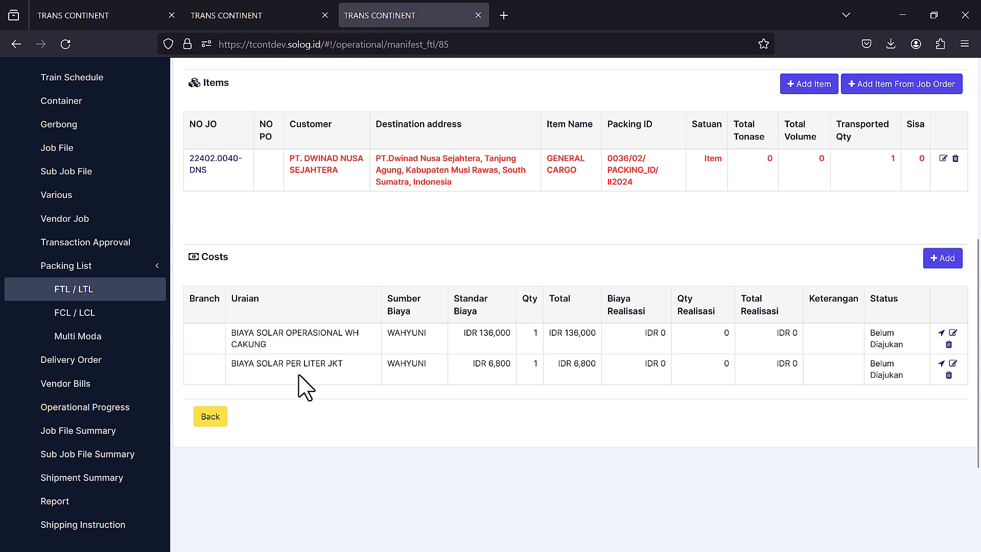
{"action": "left_click", "coordinate": [74, 10]}
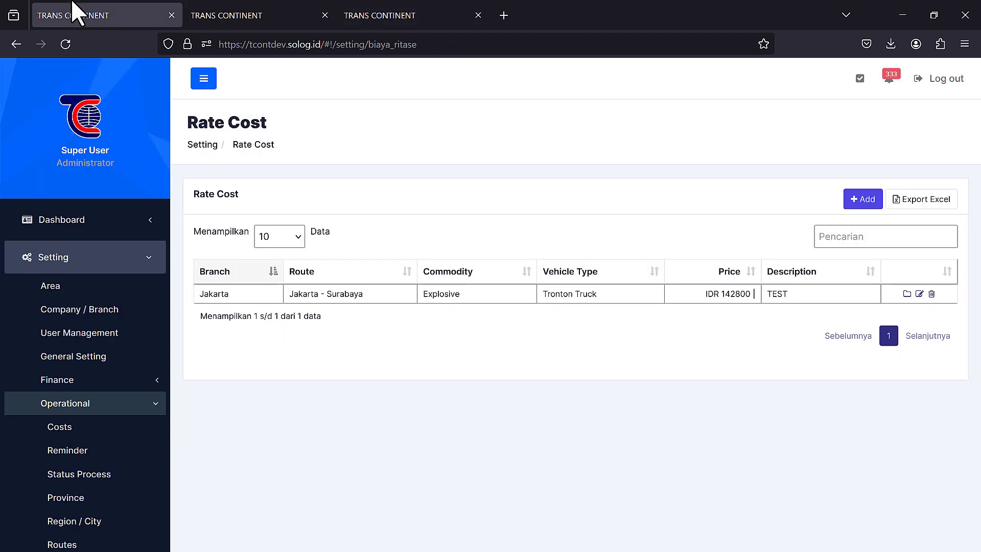
{"action": "left_click", "coordinate": [907, 294]}
{"action": "scroll", "coordinate": [721, 333], "scroll_direction": "down", "scroll_amount": 7}
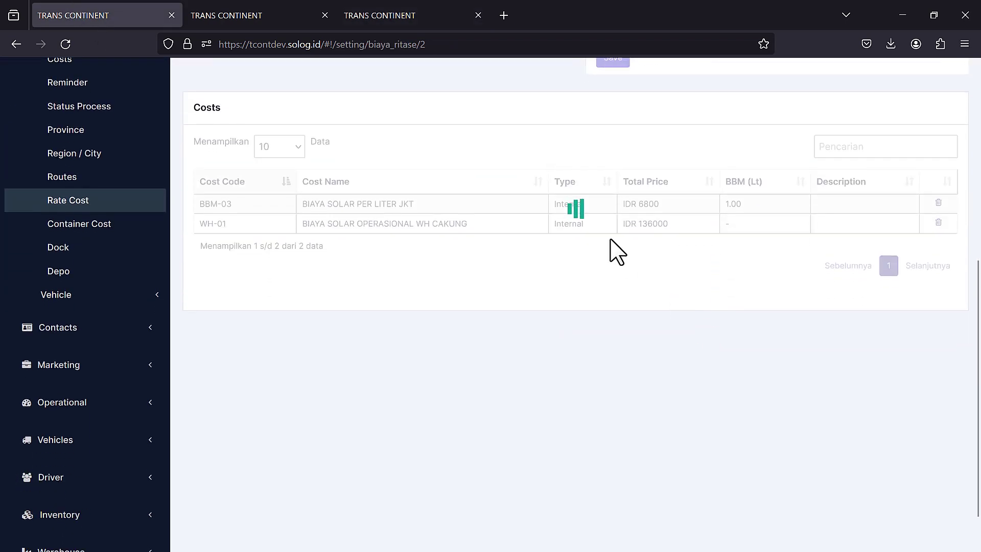
{"action": "scroll", "coordinate": [582, 223], "scroll_direction": "up", "scroll_amount": 1}
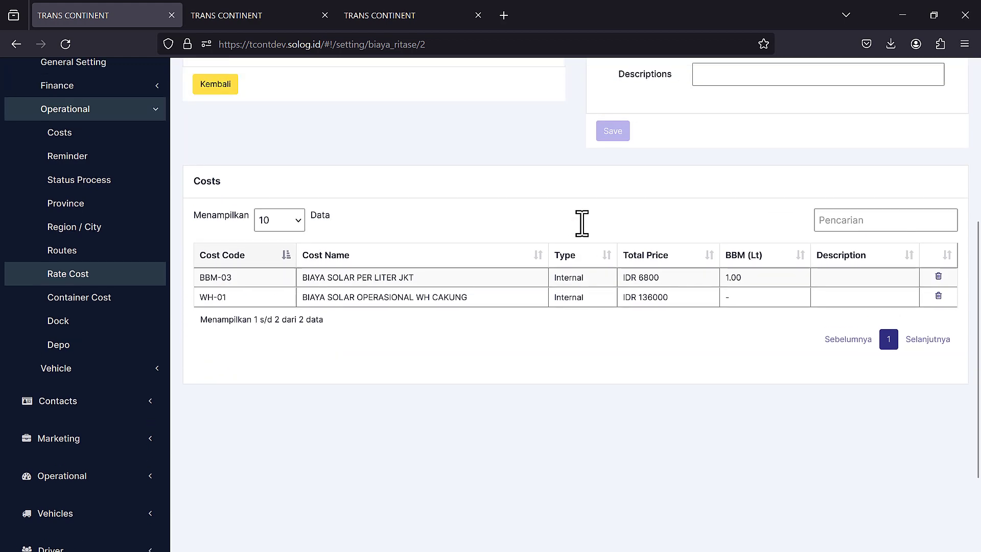
{"action": "left_click", "coordinate": [398, 13]}
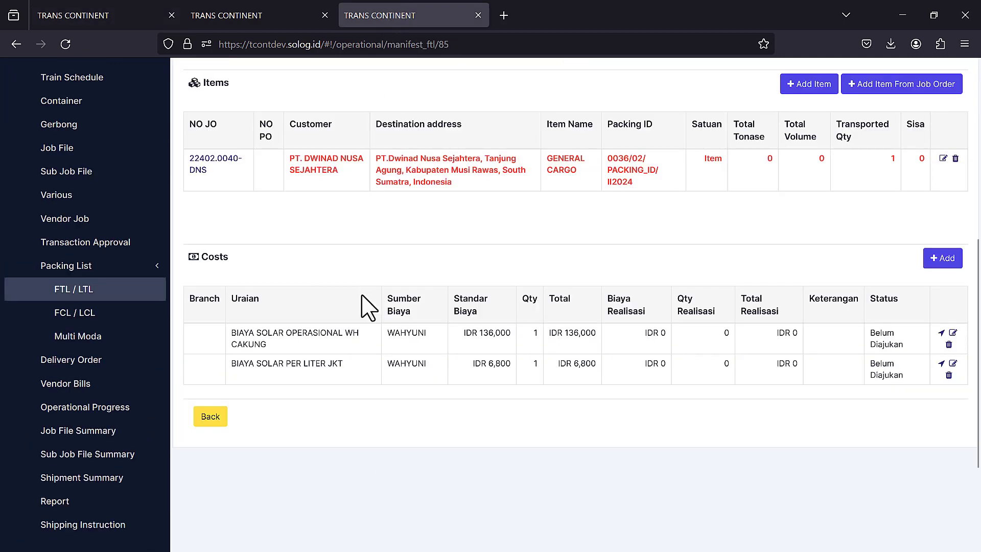
{"action": "left_click", "coordinate": [104, 10]}
{"action": "left_click", "coordinate": [399, 14]}
{"action": "left_click", "coordinate": [933, 263]}
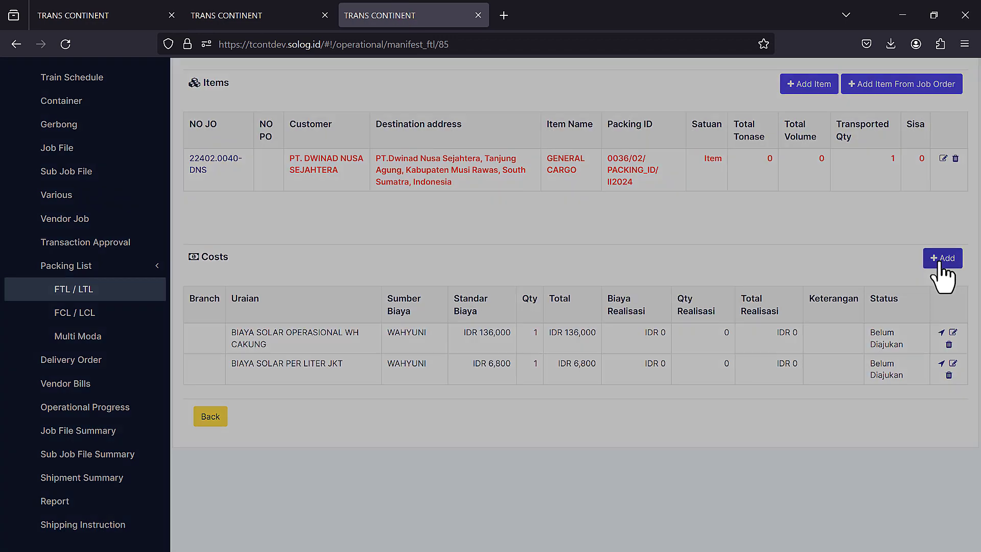
{"action": "left_click", "coordinate": [566, 147]}
{"action": "left_click", "coordinate": [474, 205]}
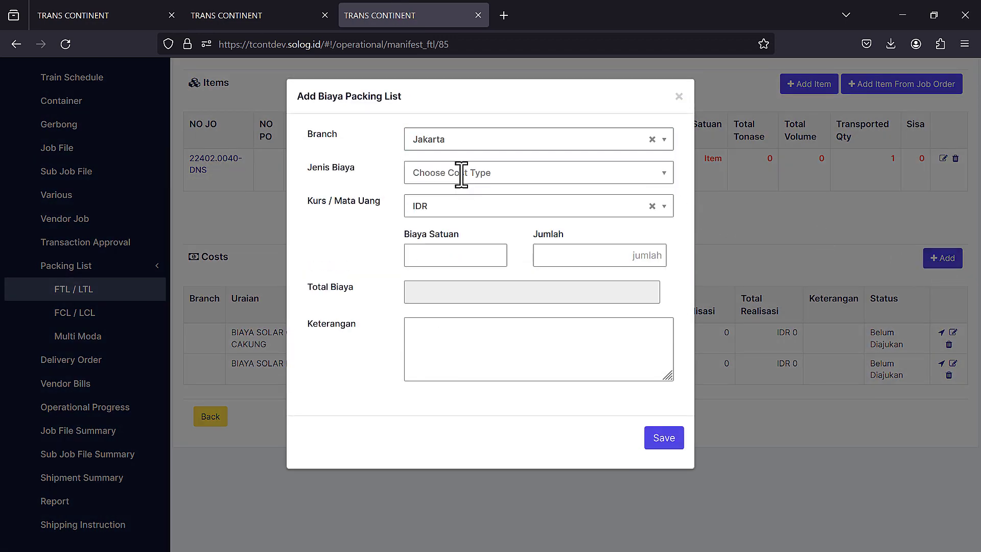
{"action": "left_click", "coordinate": [451, 177]}
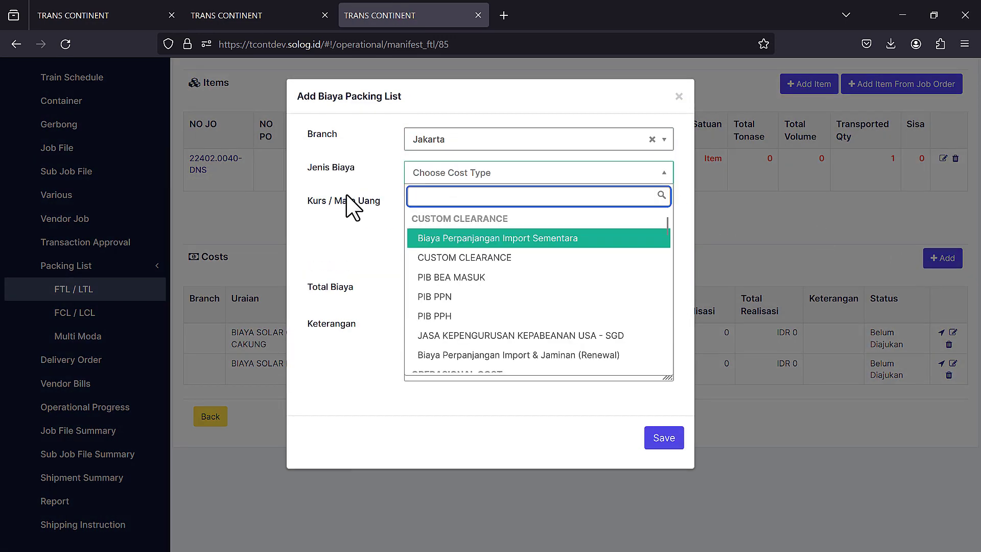
{"action": "left_click", "coordinate": [813, 245]}
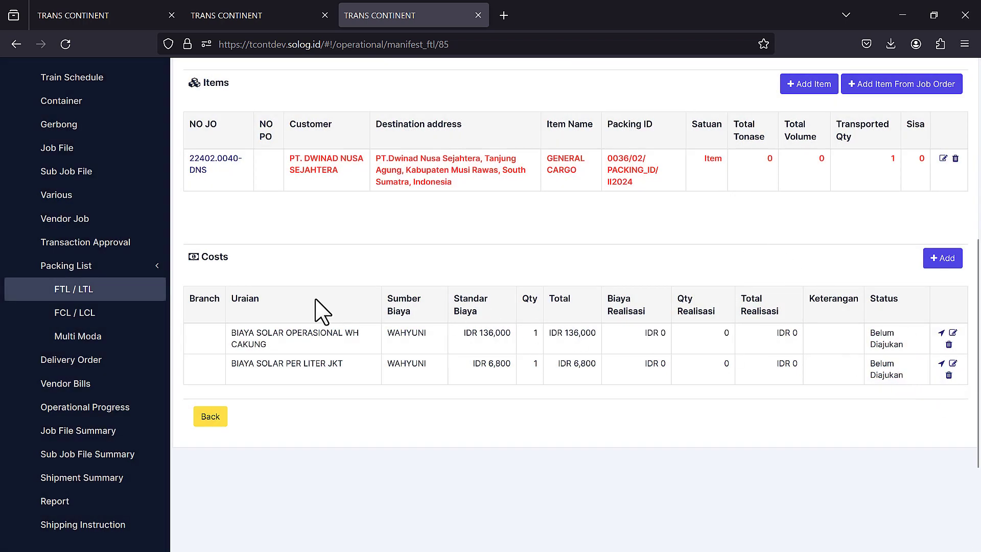
{"action": "left_click", "coordinate": [98, 13]}
{"action": "left_click", "coordinate": [415, 13]}
{"action": "scroll", "coordinate": [628, 367], "scroll_direction": "up", "scroll_amount": 7}
{"action": "scroll", "coordinate": [641, 477], "scroll_direction": "down", "scroll_amount": 5}
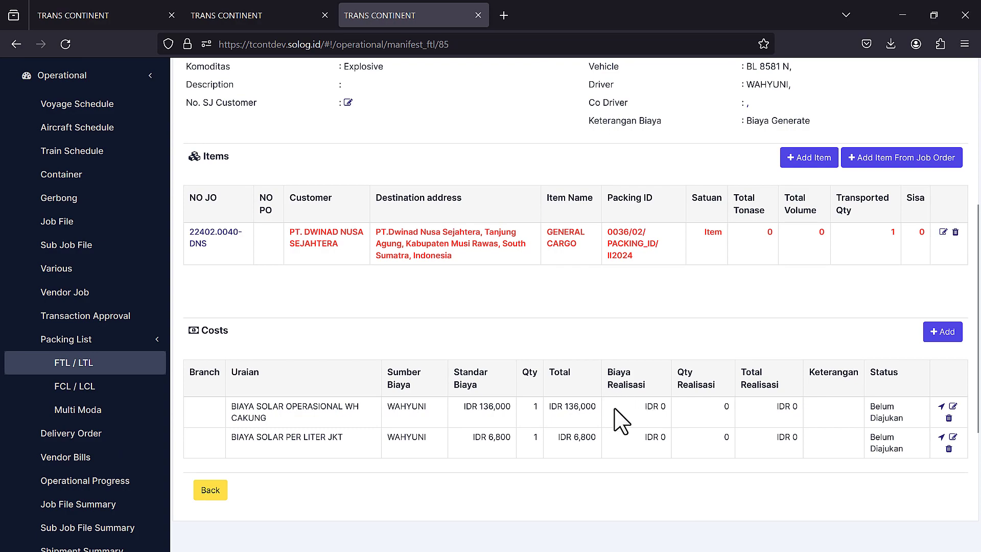
{"action": "scroll", "coordinate": [620, 408], "scroll_direction": "up", "scroll_amount": 5}
{"action": "scroll", "coordinate": [617, 414], "scroll_direction": "down", "scroll_amount": 6}
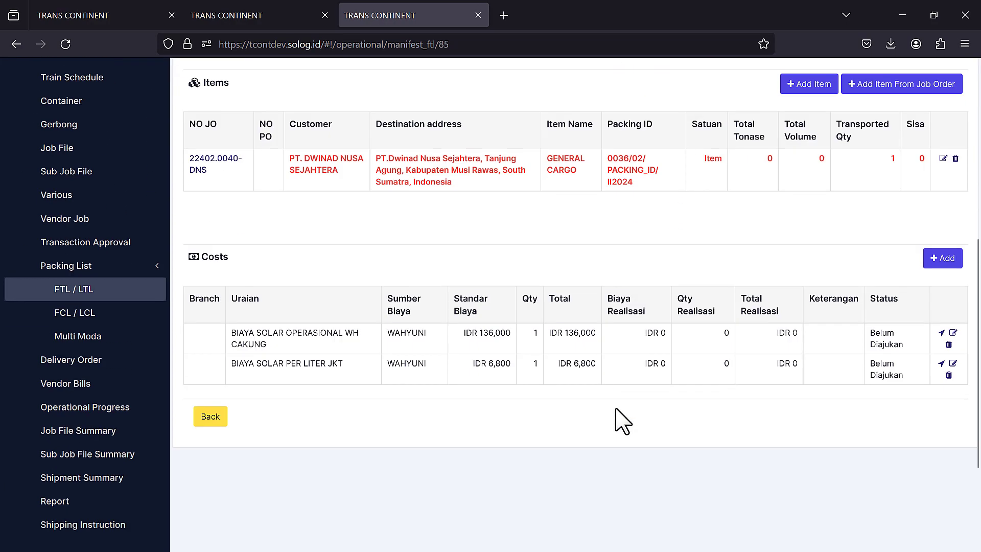
{"action": "left_click", "coordinate": [948, 258]}
{"action": "left_click", "coordinate": [515, 143]}
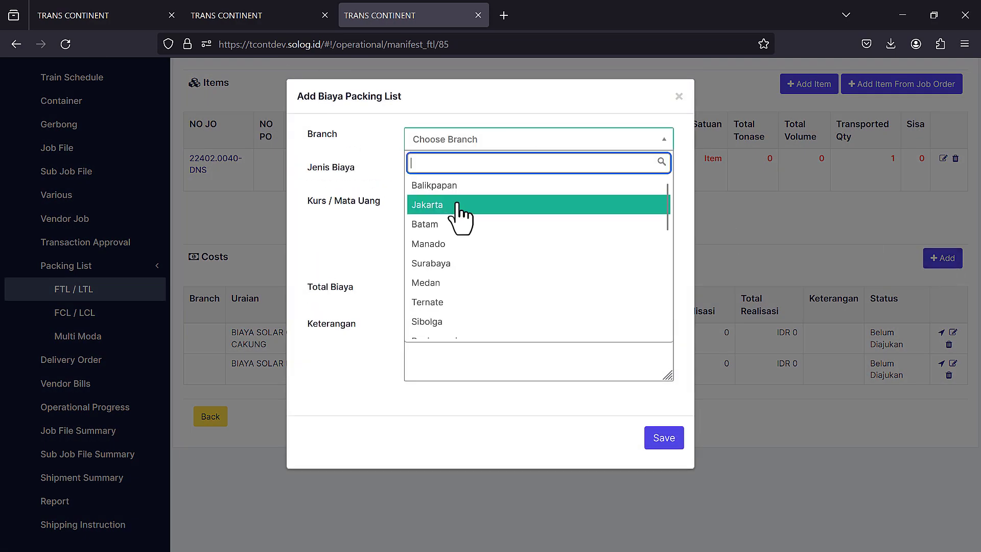
{"action": "left_click", "coordinate": [457, 187]}
{"action": "left_click", "coordinate": [534, 174]}
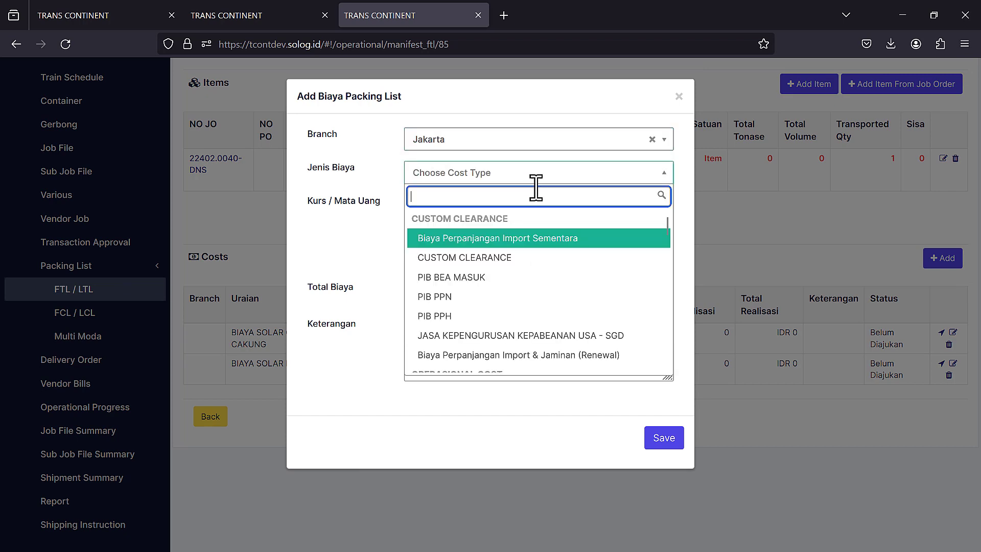
{"action": "left_click", "coordinate": [488, 260]}
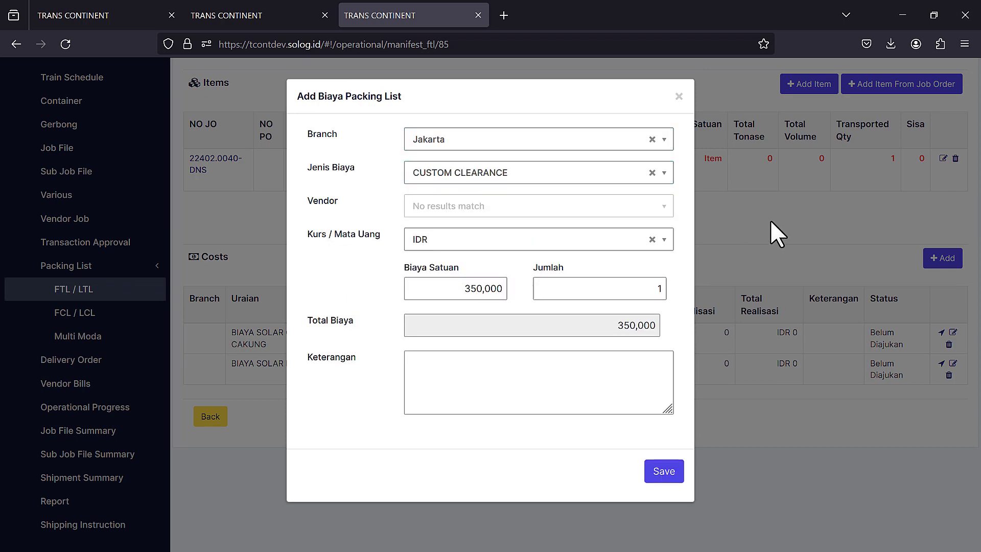
{"action": "left_click", "coordinate": [770, 219]}
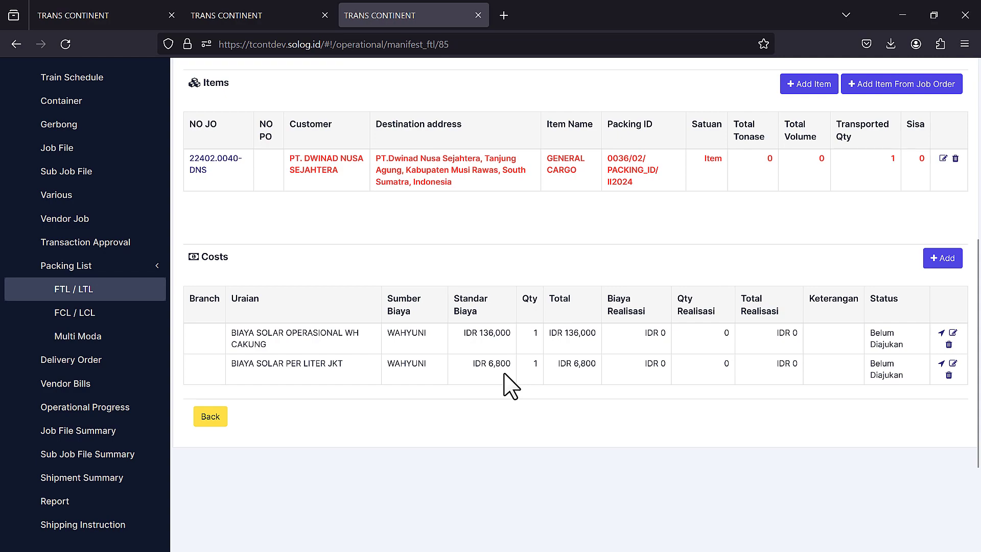
{"action": "scroll", "coordinate": [511, 387], "scroll_direction": "up", "scroll_amount": 7}
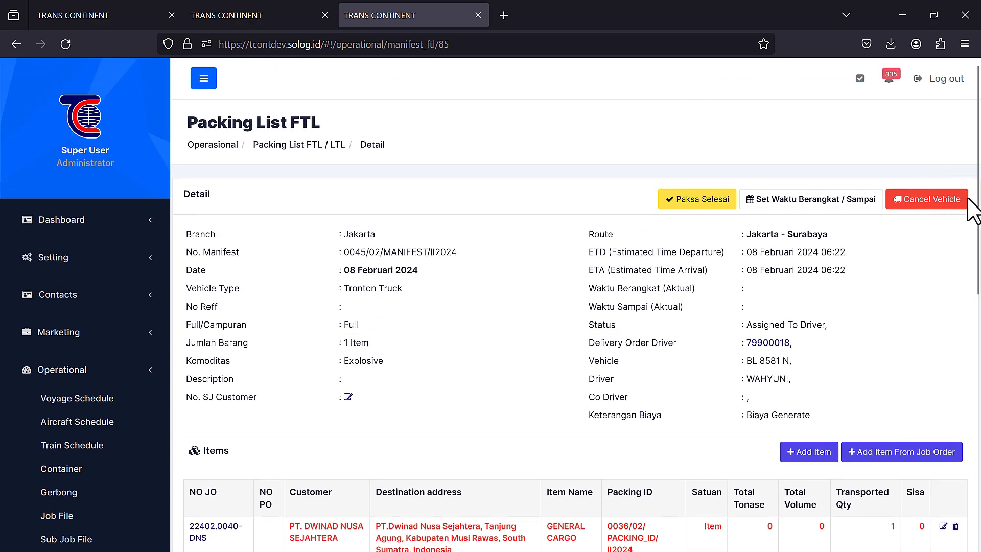
{"action": "scroll", "coordinate": [602, 434], "scroll_direction": "down", "scroll_amount": 8}
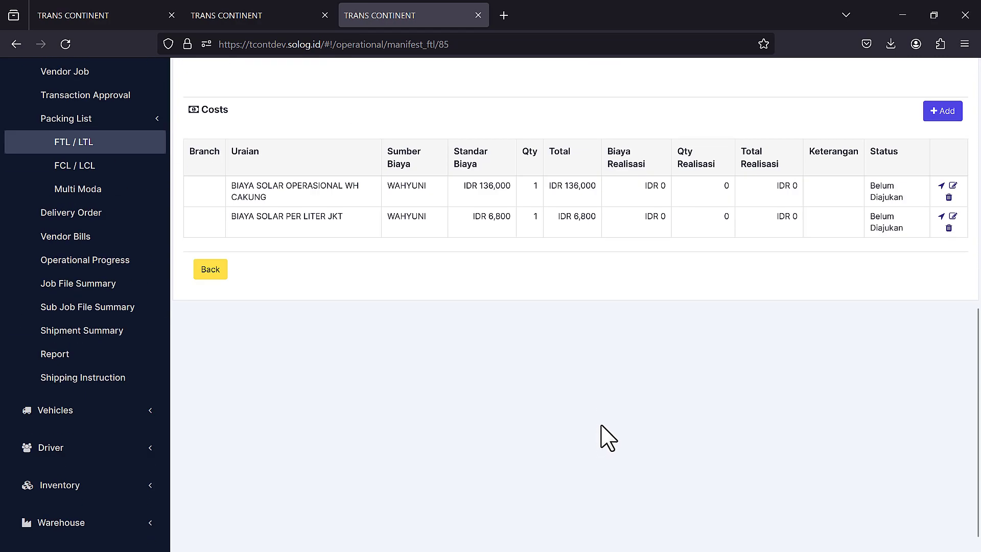
{"action": "scroll", "coordinate": [608, 437], "scroll_direction": "up", "scroll_amount": 10}
{"action": "scroll", "coordinate": [722, 378], "scroll_direction": "down", "scroll_amount": 7}
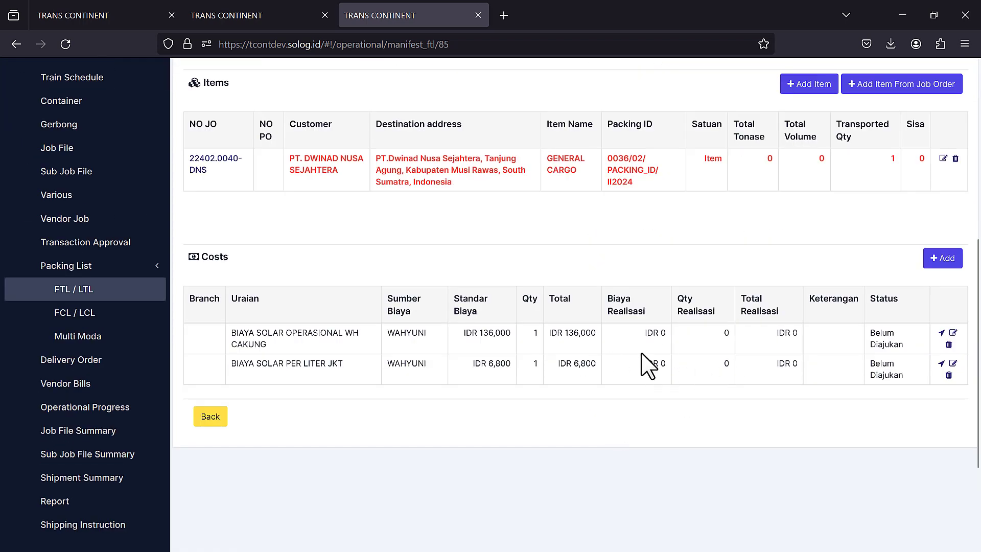
- Delete the BIAYA SOLAR PER LITER JKT cost line, confirming the removal
{"action": "left_click", "coordinate": [948, 375]}
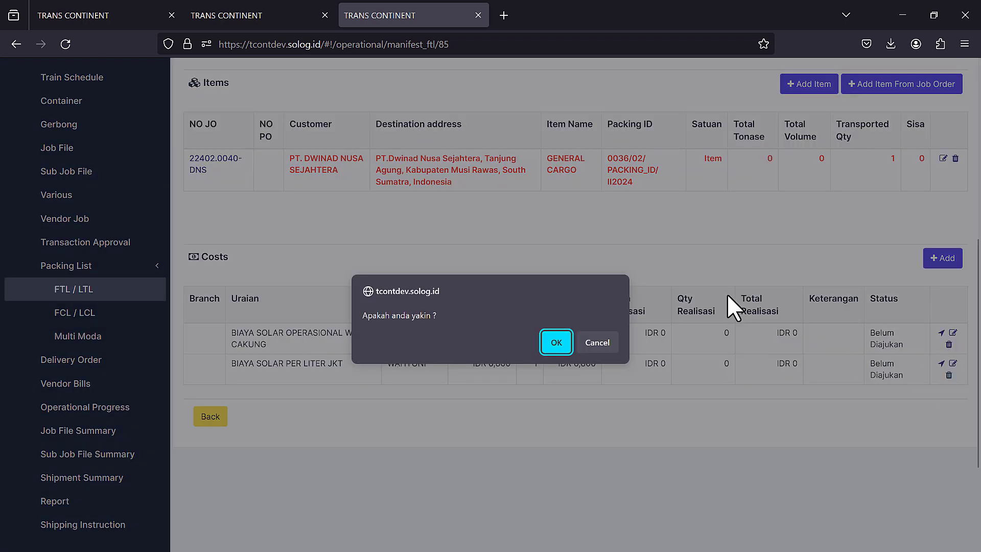
{"action": "left_click", "coordinate": [555, 341]}
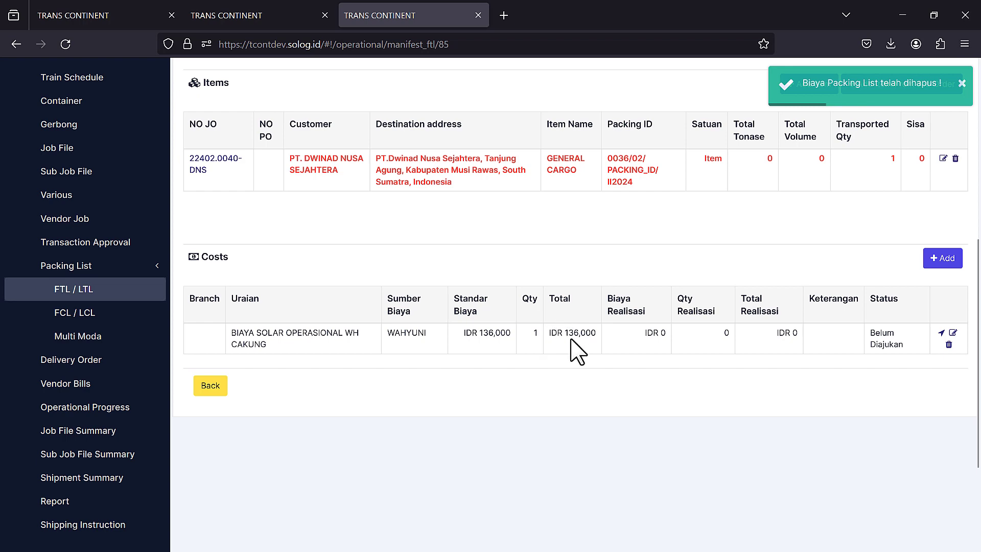
{"action": "left_click", "coordinate": [952, 333]}
{"action": "left_click", "coordinate": [458, 255]}
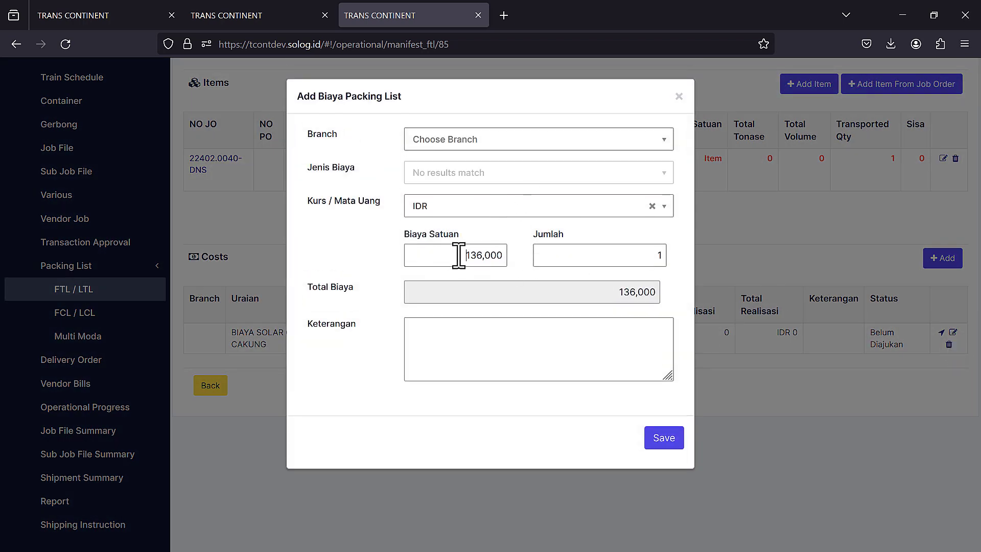
{"action": "left_click_drag", "start_coordinate": [458, 255], "coordinate": [528, 258]}
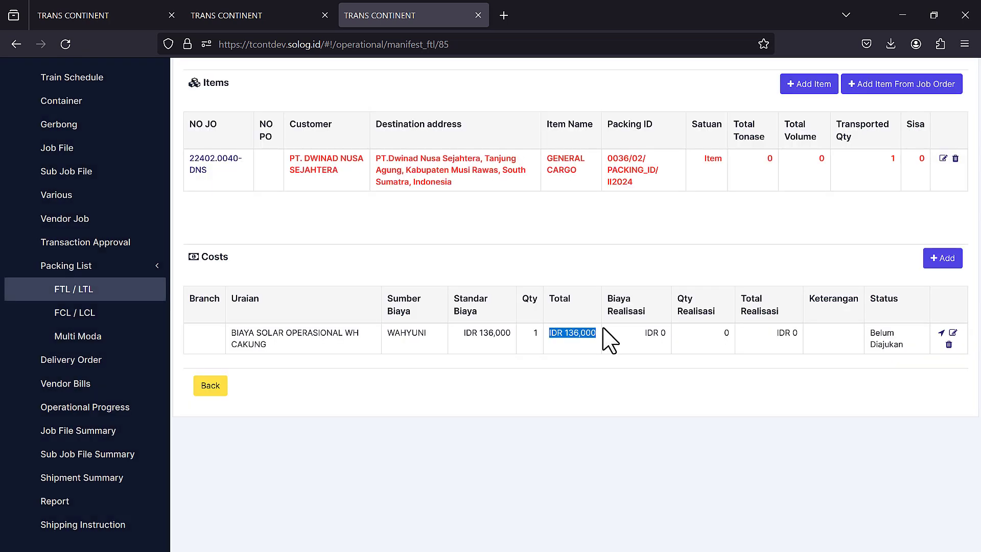
{"action": "left_click", "coordinate": [690, 391]}
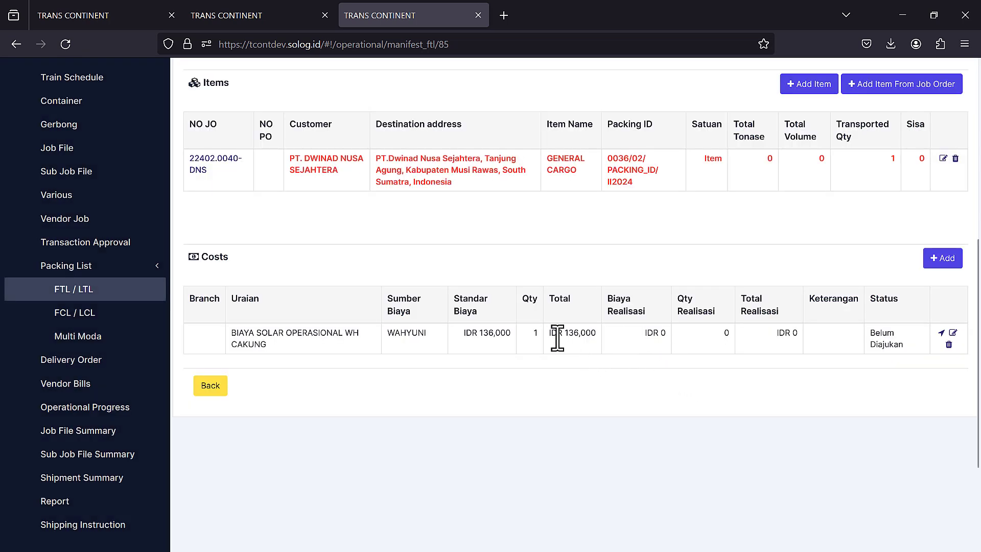
{"action": "left_click_drag", "start_coordinate": [550, 333], "coordinate": [597, 334]}
{"action": "left_click", "coordinate": [579, 346]}
{"action": "left_click_drag", "start_coordinate": [570, 335], "coordinate": [591, 339]}
{"action": "left_click", "coordinate": [566, 345]}
- Submit the diesel cost and realise it at IDR 200,000 instead of the 136,000 standard
{"action": "left_click", "coordinate": [940, 333]}
{"action": "left_click", "coordinate": [952, 407]}
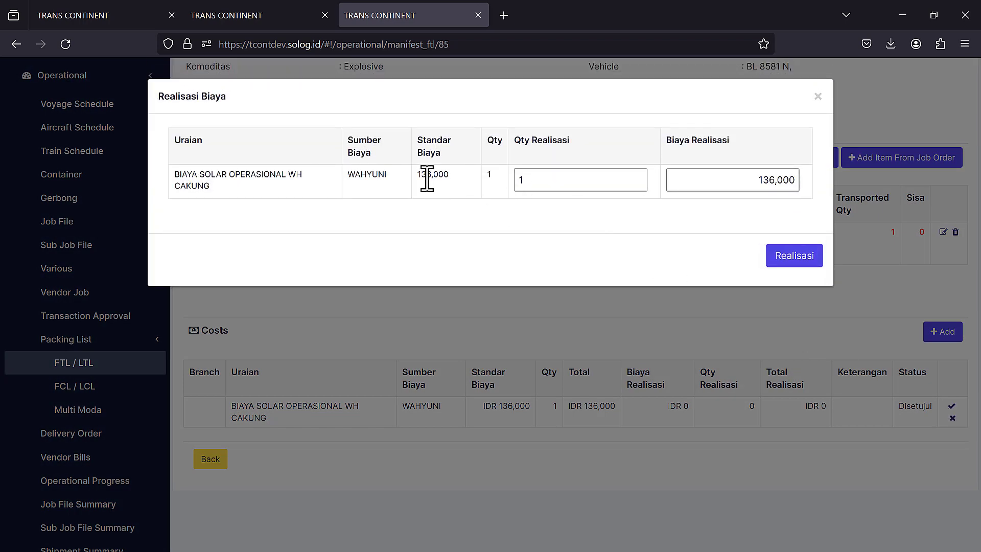
{"action": "left_click_drag", "start_coordinate": [416, 174], "coordinate": [461, 176]}
{"action": "left_click_drag", "start_coordinate": [755, 180], "coordinate": [775, 180]}
{"action": "left_click", "coordinate": [808, 252]}
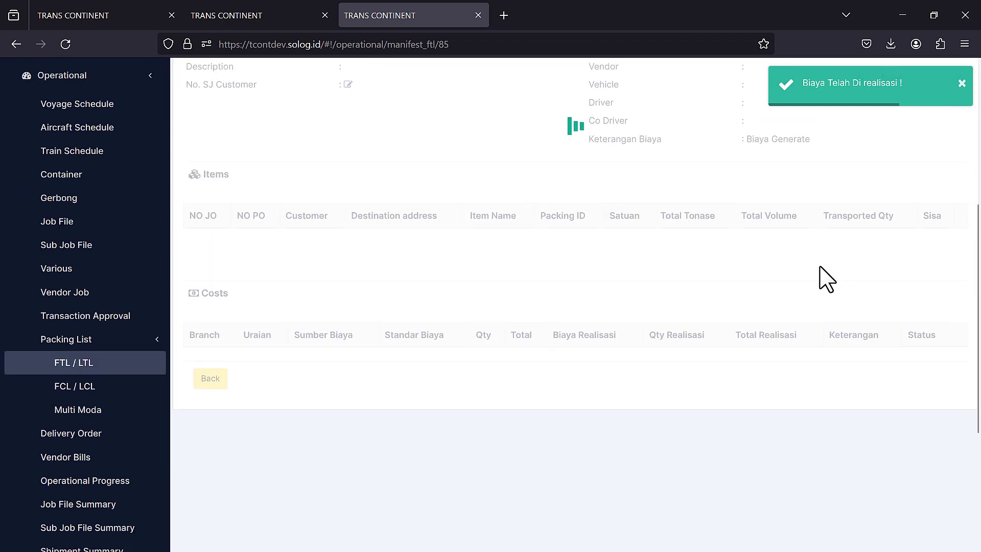
- Verify the realised IDR 200,000 total and return to the rate cost detail
{"action": "scroll", "coordinate": [827, 278], "scroll_direction": "down", "scroll_amount": 3}
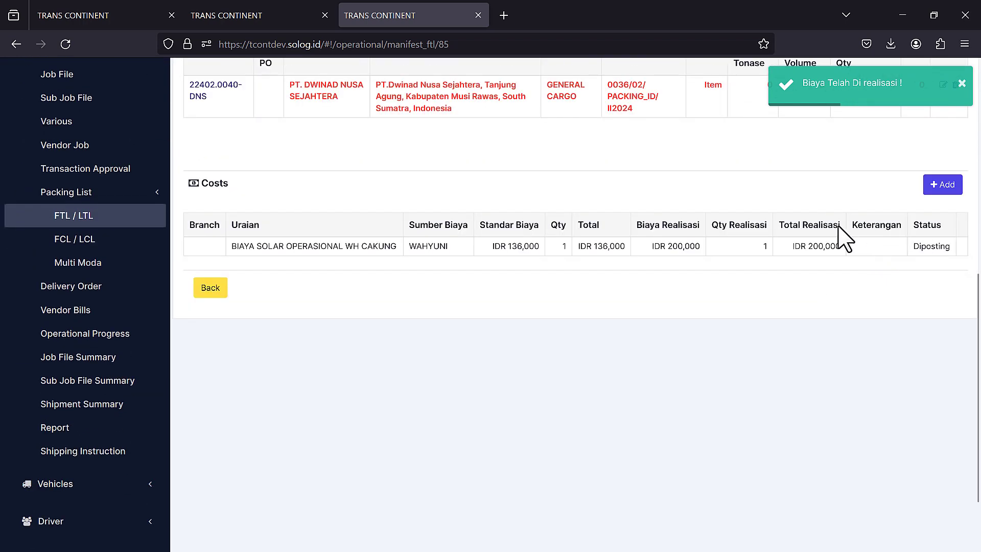
{"action": "left_click_drag", "start_coordinate": [788, 248], "coordinate": [837, 247]}
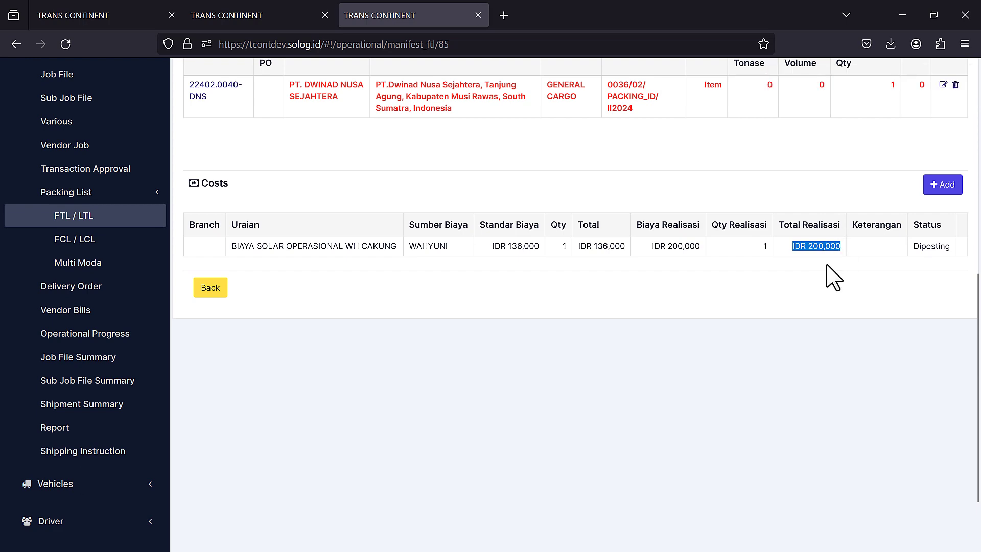
{"action": "scroll", "coordinate": [833, 278], "scroll_direction": "up", "scroll_amount": 4}
{"action": "left_click", "coordinate": [146, 14]}
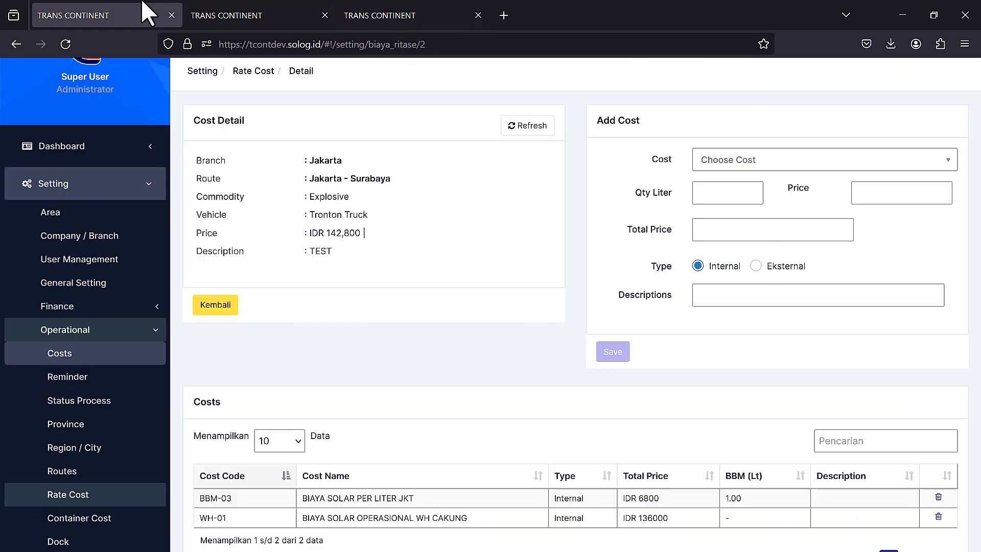
- Open the Costs settings in a new tab, filter to the WH Cakung diesel cost, and edit WH-01
{"action": "middle_click", "coordinate": [105, 354]}
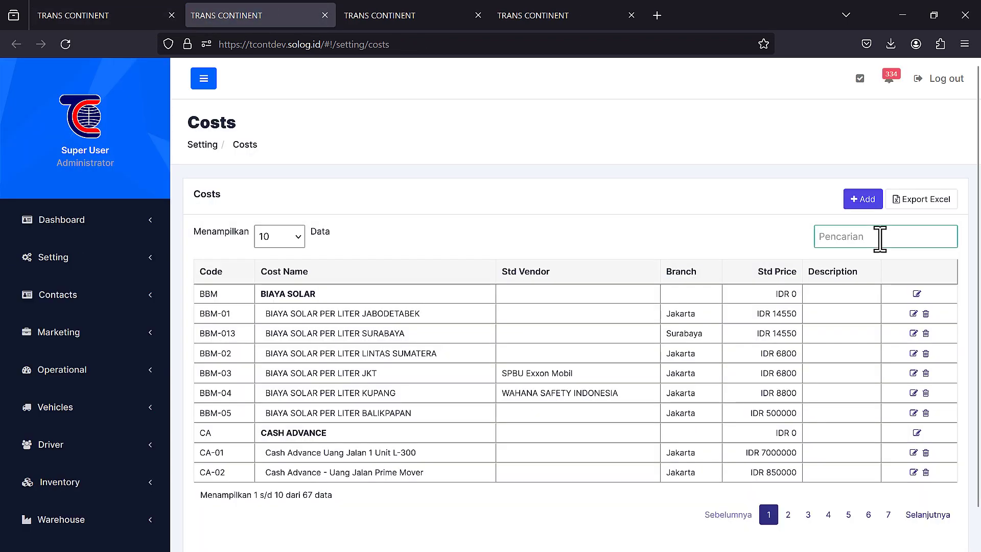
{"action": "left_click", "coordinate": [880, 237]}
{"action": "type", "text": "BIAYA SOLAR OPERASIONAL WH CAKUNG"}
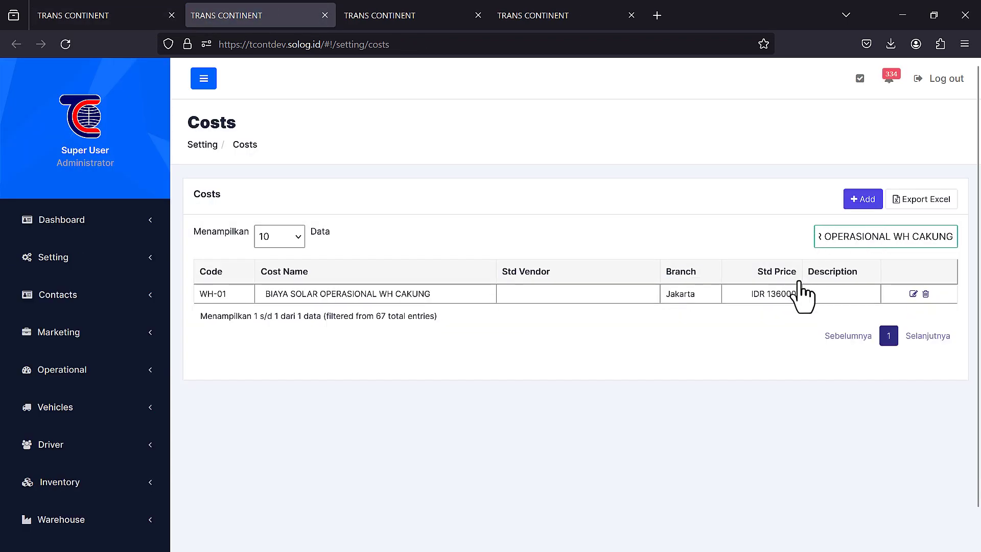
{"action": "left_click", "coordinate": [913, 295]}
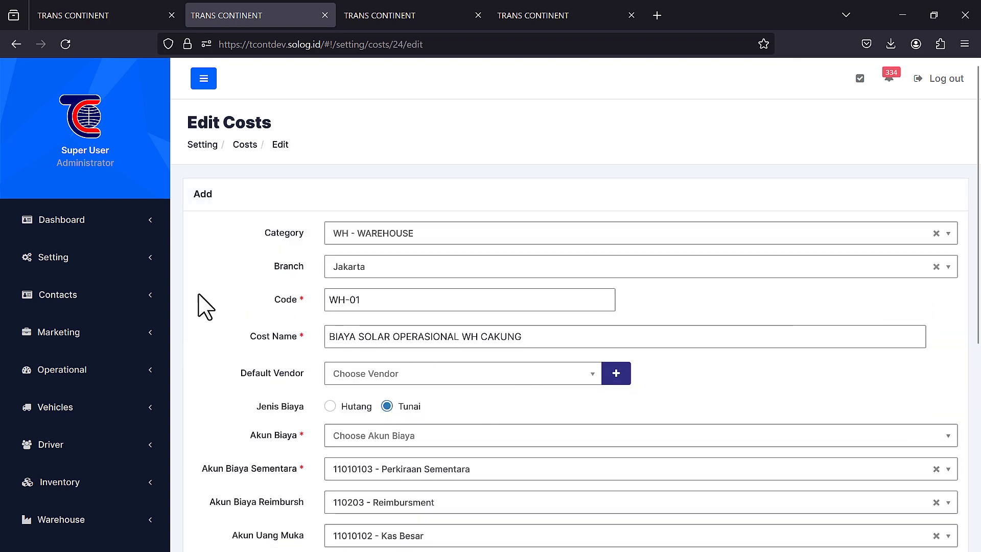
- Keep WH-01's expense account at 11010102 - Kas Besar and return to the full costs list
{"action": "scroll", "coordinate": [378, 417], "scroll_direction": "down", "scroll_amount": 1}
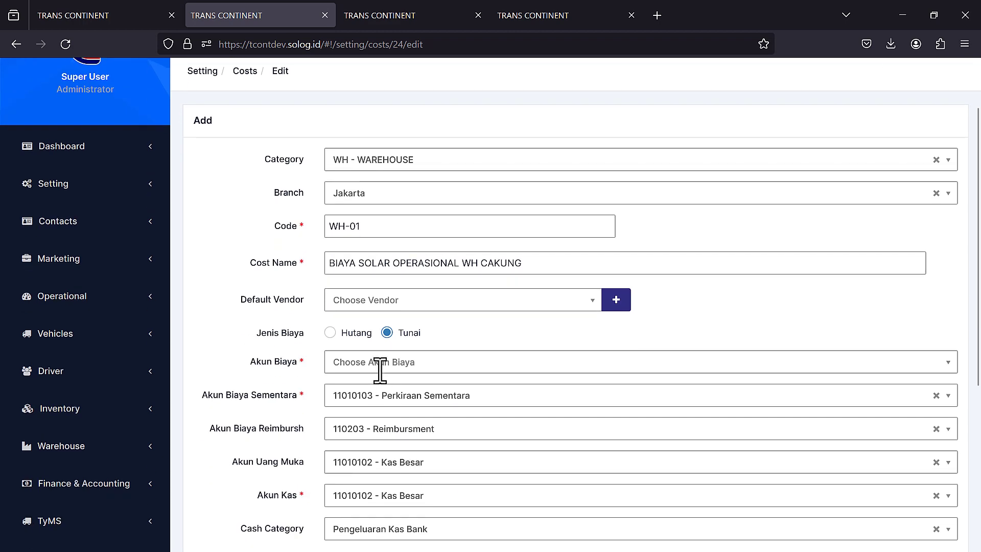
{"action": "left_click", "coordinate": [376, 362]}
{"action": "left_click", "coordinate": [410, 431]}
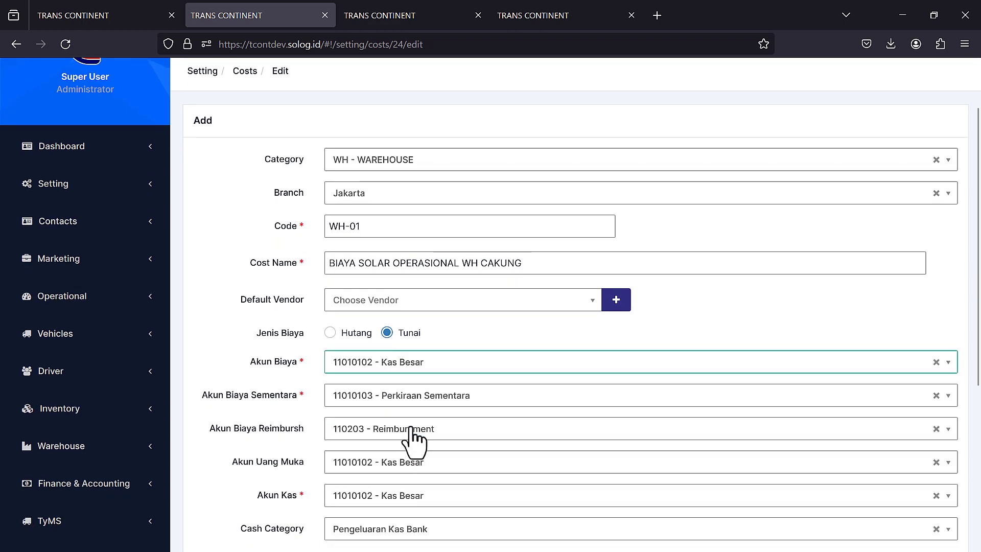
{"action": "scroll", "coordinate": [337, 394], "scroll_direction": "down", "scroll_amount": 1}
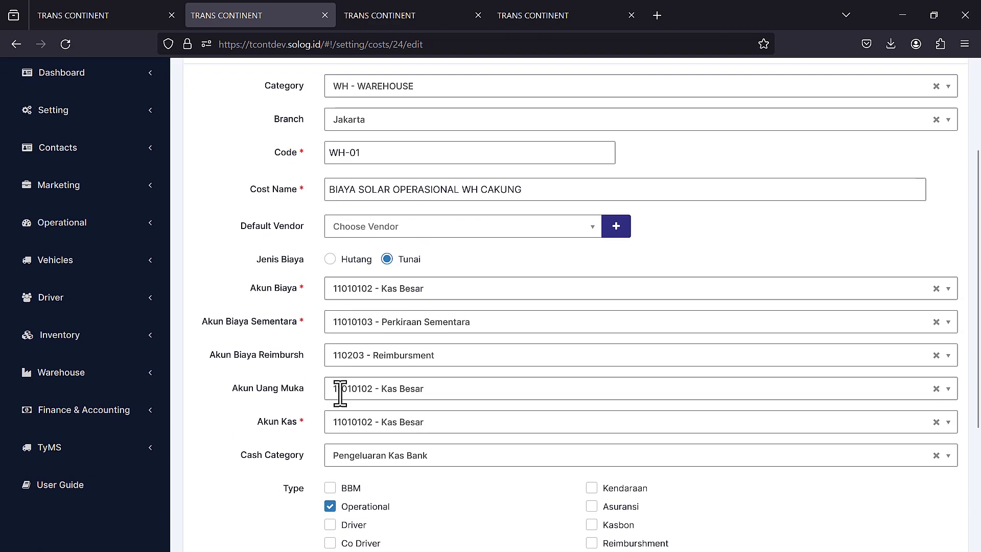
{"action": "left_click", "coordinate": [391, 292]}
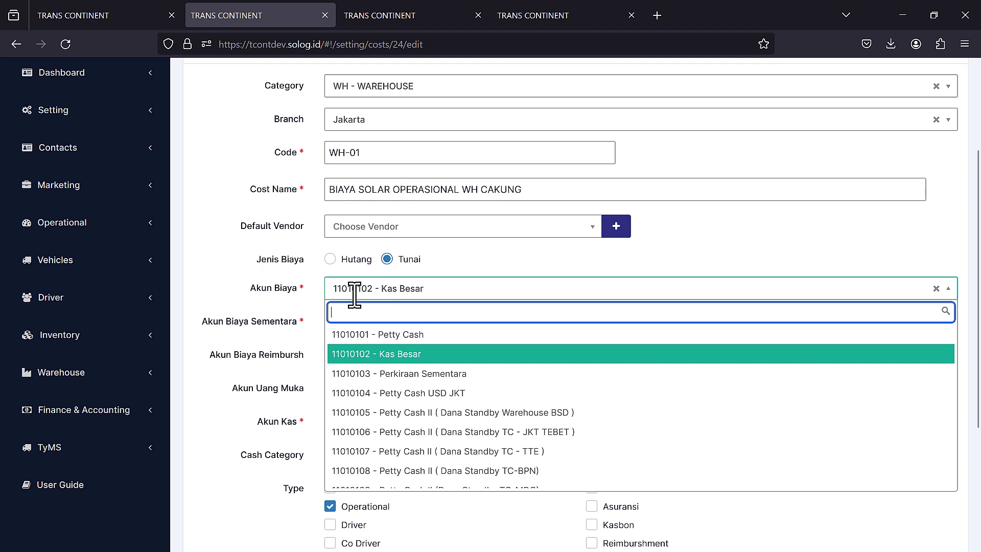
{"action": "type", "text": "pendapa"}
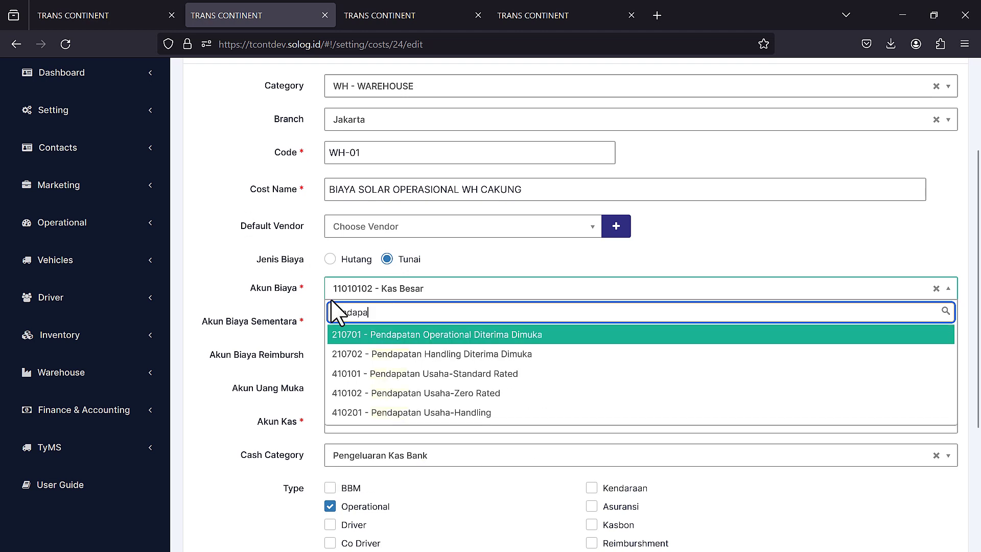
{"action": "left_click", "coordinate": [309, 313]}
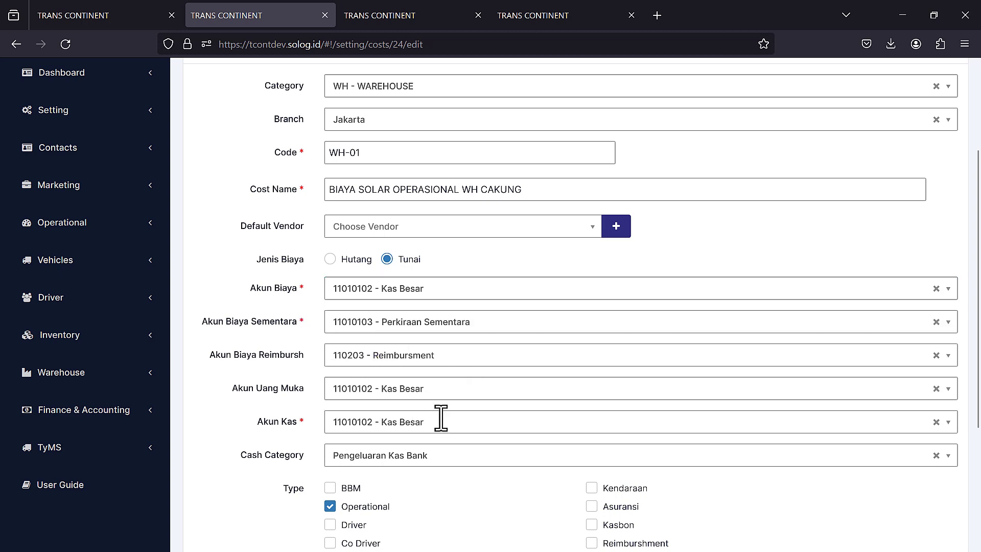
{"action": "scroll", "coordinate": [344, 171], "scroll_direction": "up", "scroll_amount": 3}
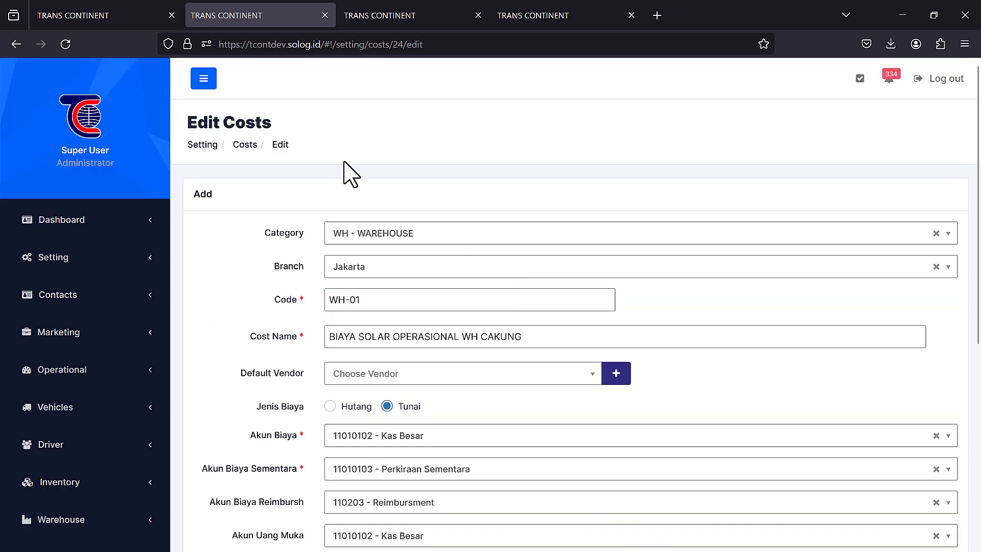
{"action": "left_click", "coordinate": [249, 144]}
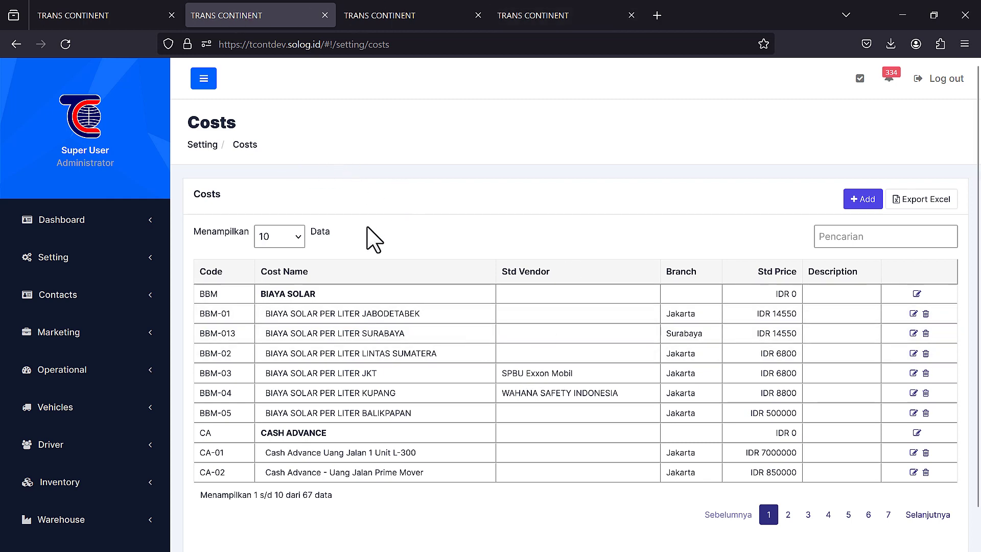
- Switch back to the rate cost tab and review the Container Cost settings
{"action": "left_click", "coordinate": [64, 2]}
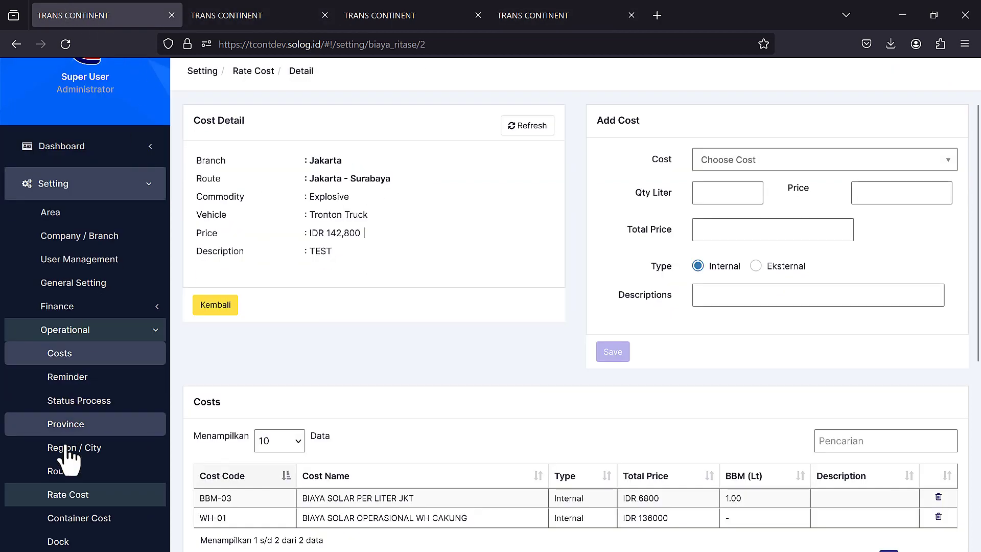
{"action": "left_click", "coordinate": [104, 515]}
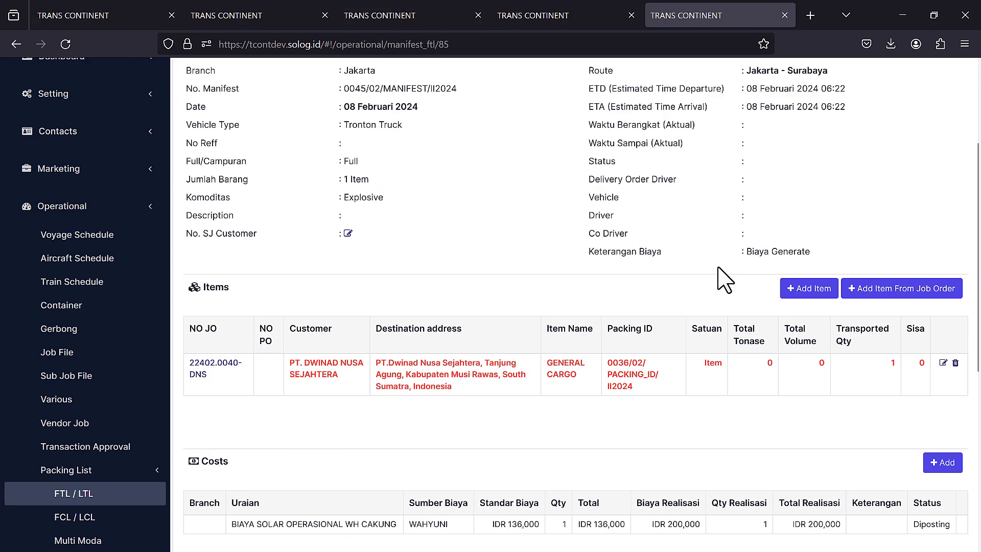
{"action": "scroll", "coordinate": [723, 278], "scroll_direction": "down", "scroll_amount": 5}
{"action": "scroll", "coordinate": [767, 256], "scroll_direction": "up", "scroll_amount": 8}
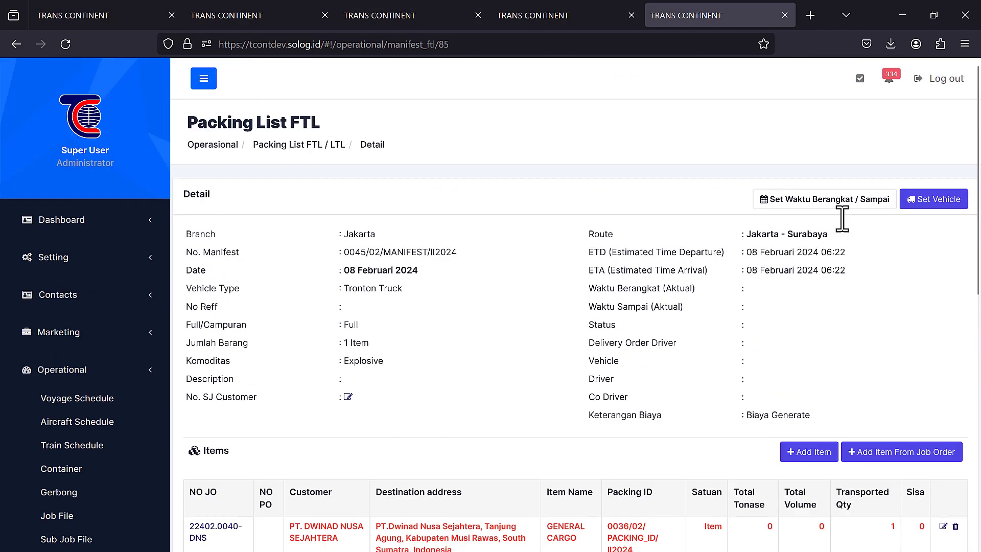
{"action": "left_click", "coordinate": [955, 201]}
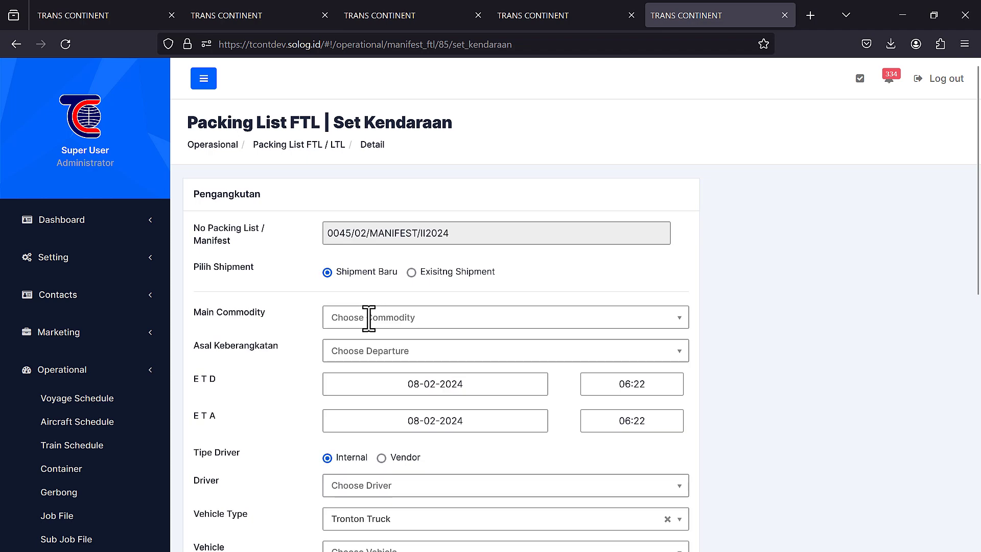
{"action": "left_click", "coordinate": [499, 317]}
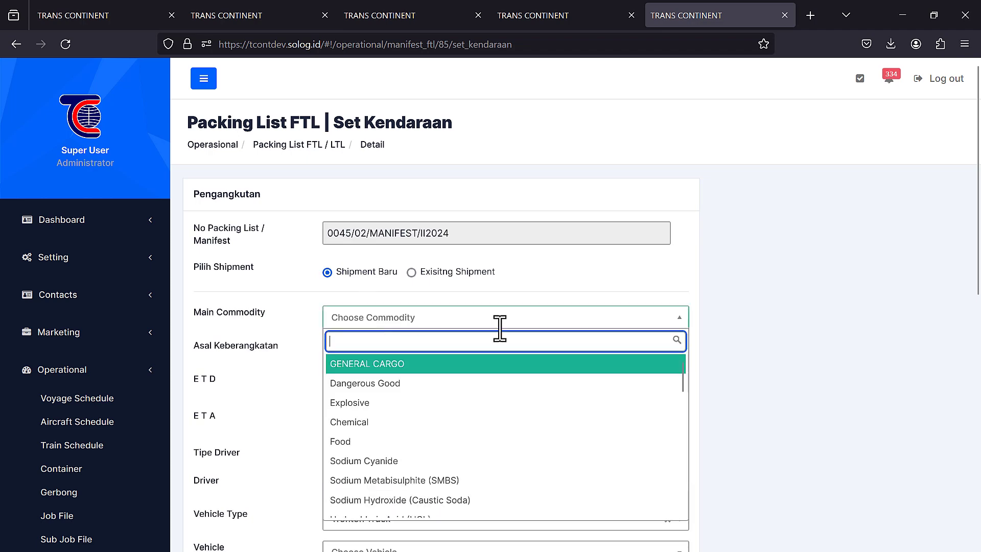
{"action": "key", "text": "Tab"}
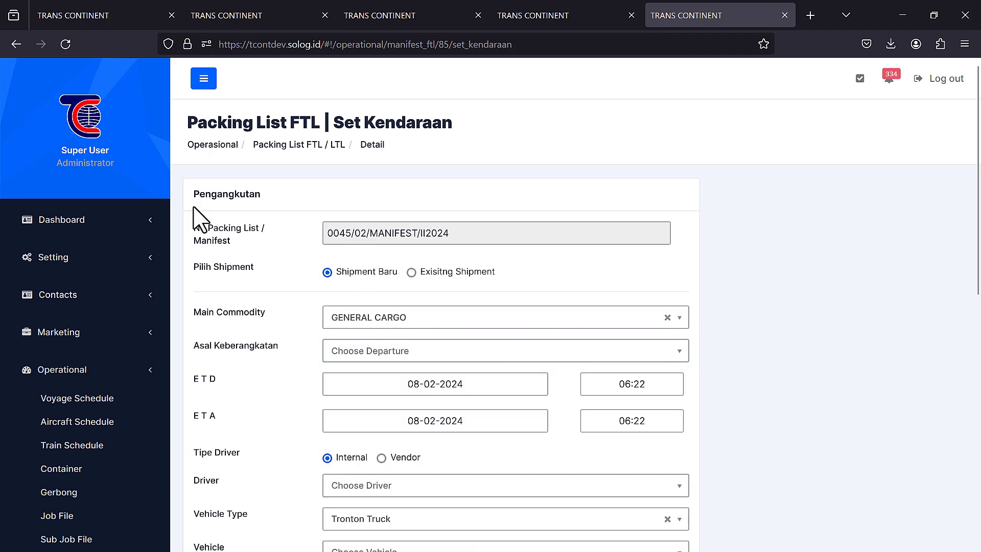
{"action": "left_click", "coordinate": [60, 13]}
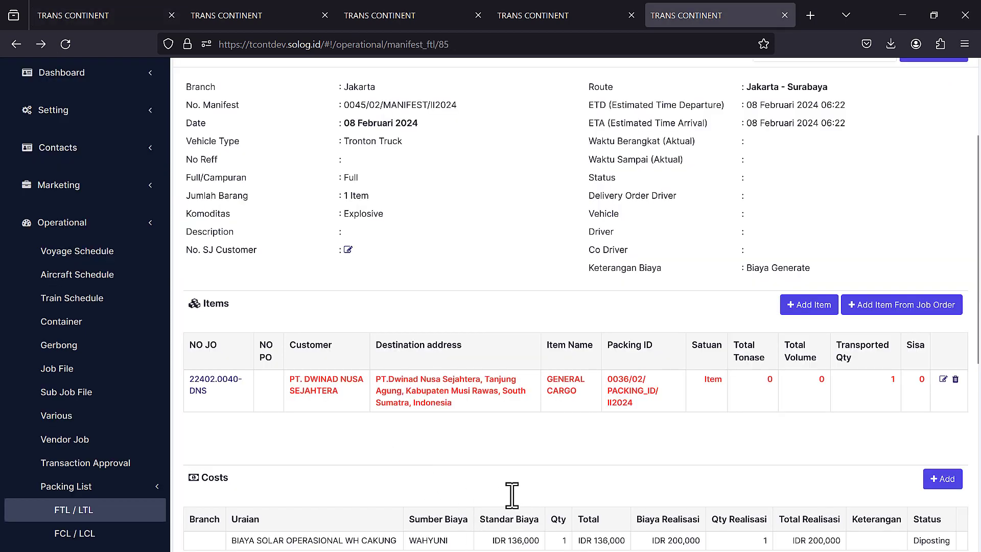
{"action": "scroll", "coordinate": [512, 495], "scroll_direction": "up", "scroll_amount": 3}
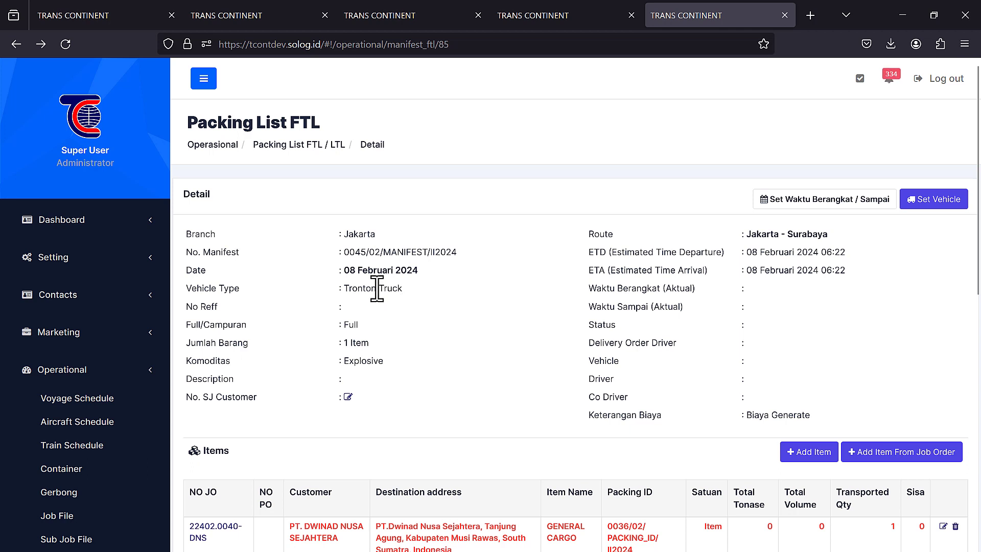
- Open the FCL / LCL packing list of 47 manifests and scroll its table sideways
{"action": "scroll", "coordinate": [377, 289], "scroll_direction": "down", "scroll_amount": 3}
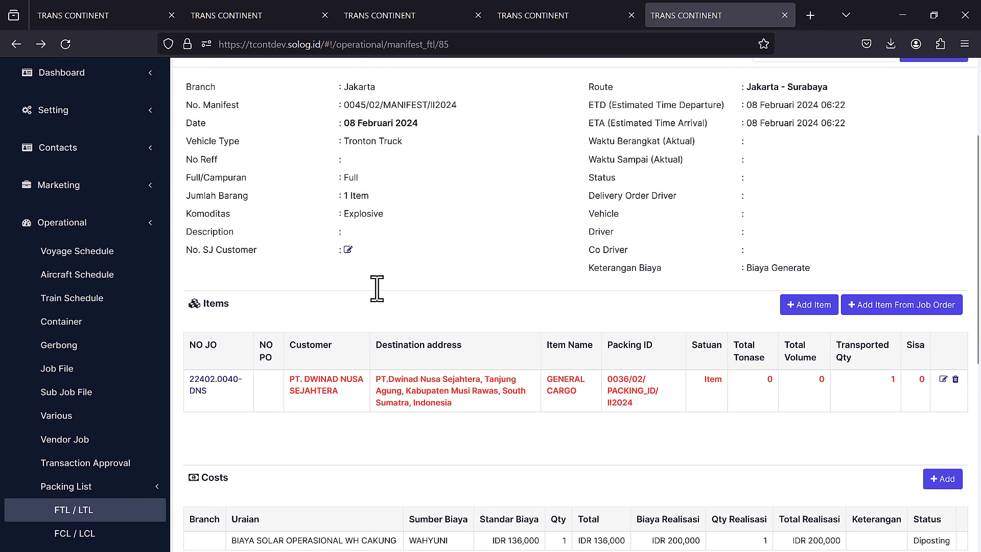
{"action": "left_click", "coordinate": [87, 534]}
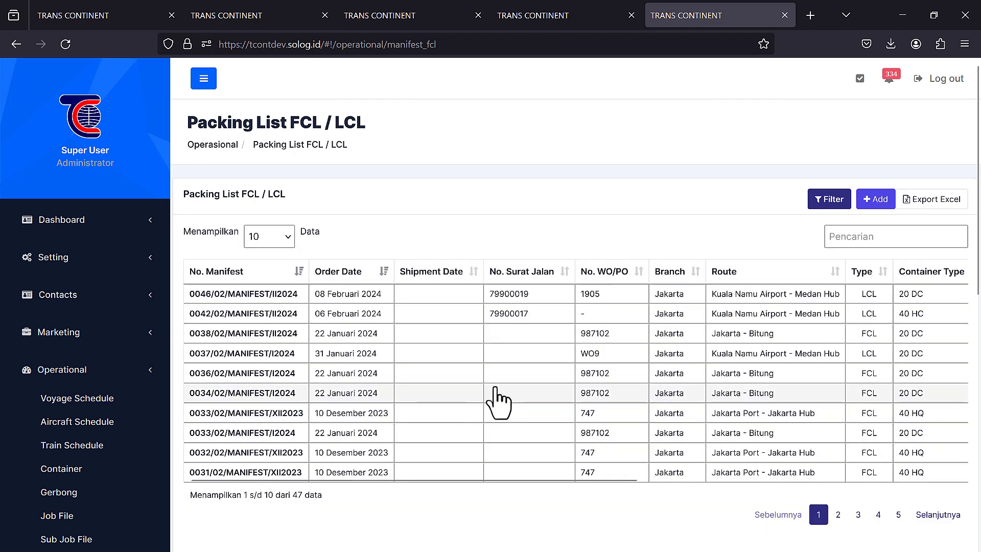
{"action": "left_click_drag", "start_coordinate": [599, 481], "coordinate": [777, 479]}
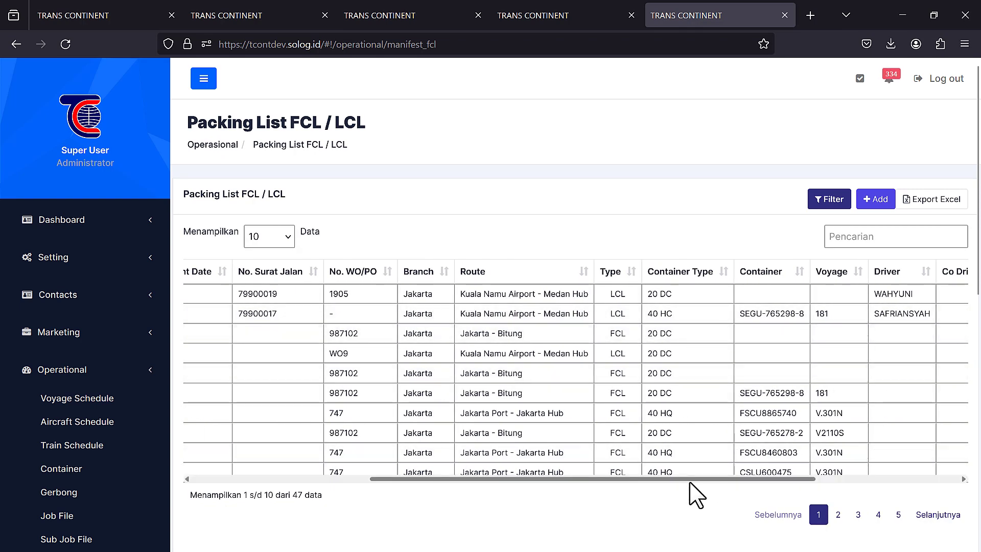
{"action": "left_click_drag", "start_coordinate": [690, 481], "coordinate": [494, 488]}
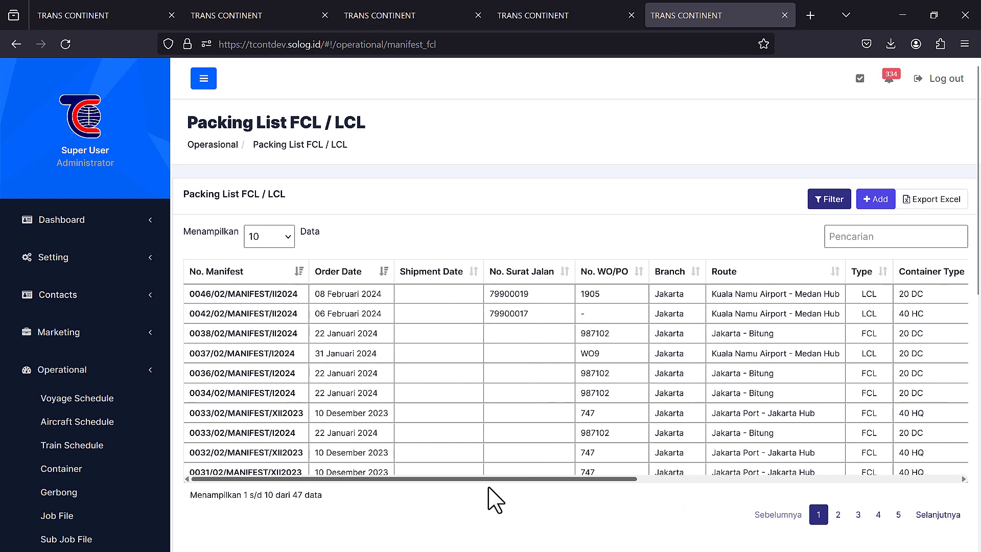